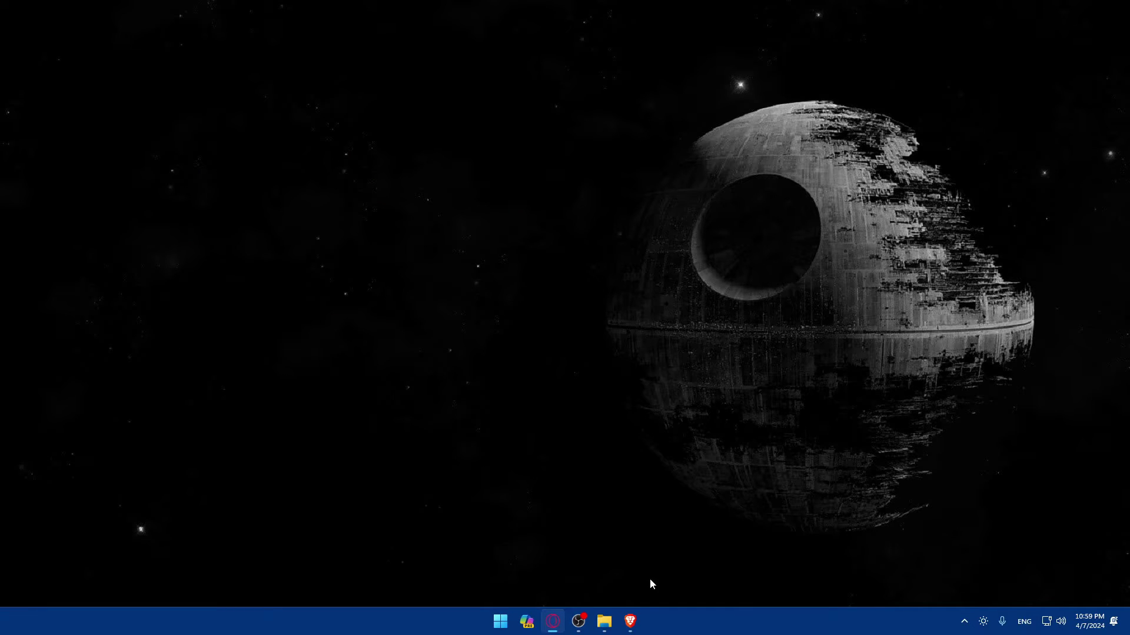
Move Brave earlier on the taskbar and go to character.ai in Brave
drag(630, 621, 536, 623)
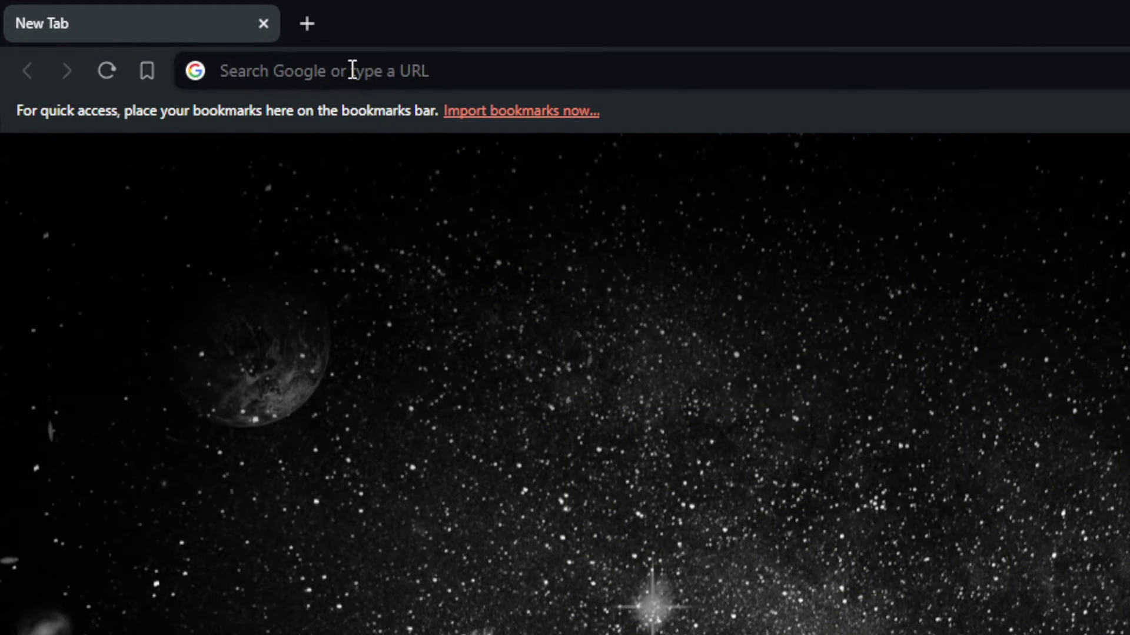
click(176, 35)
text(cha)
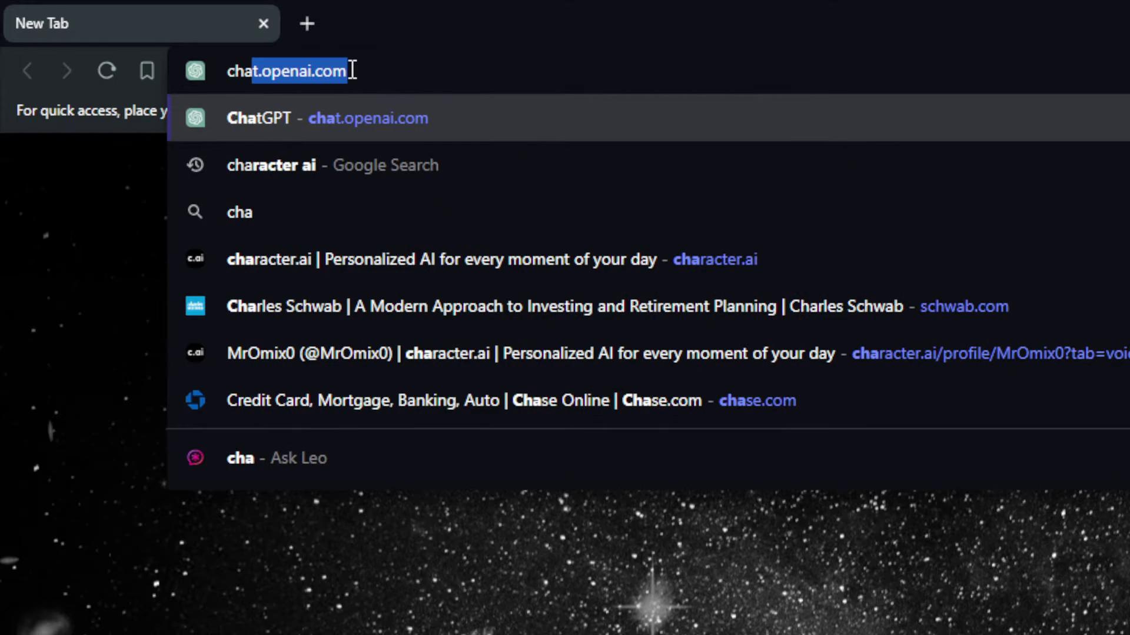
text(racter.)
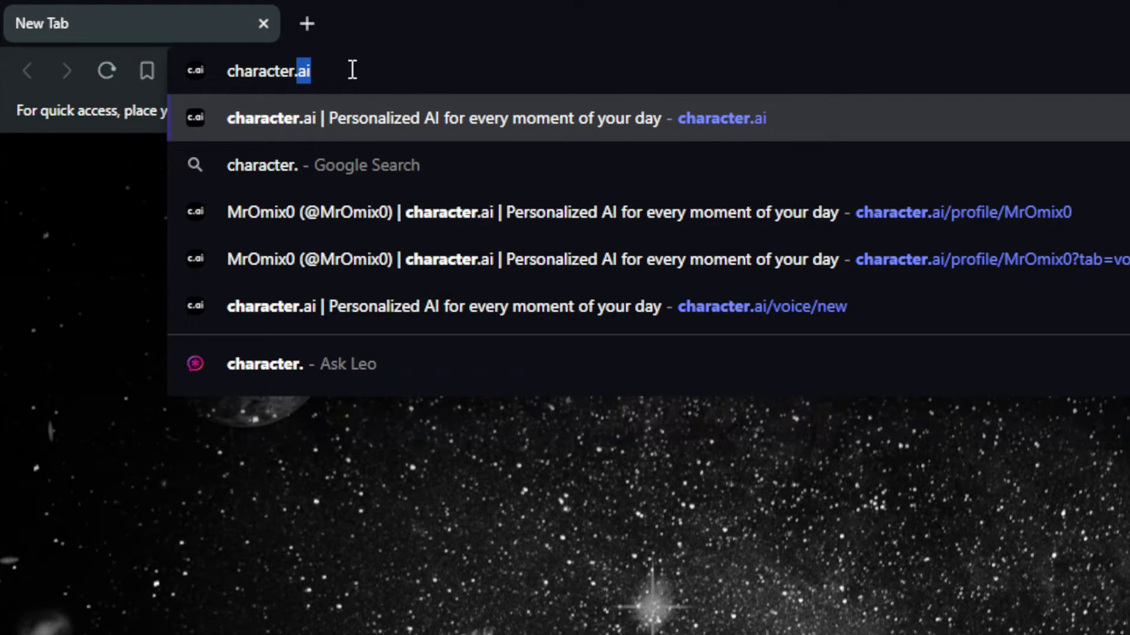
text(ai)
key(Return)
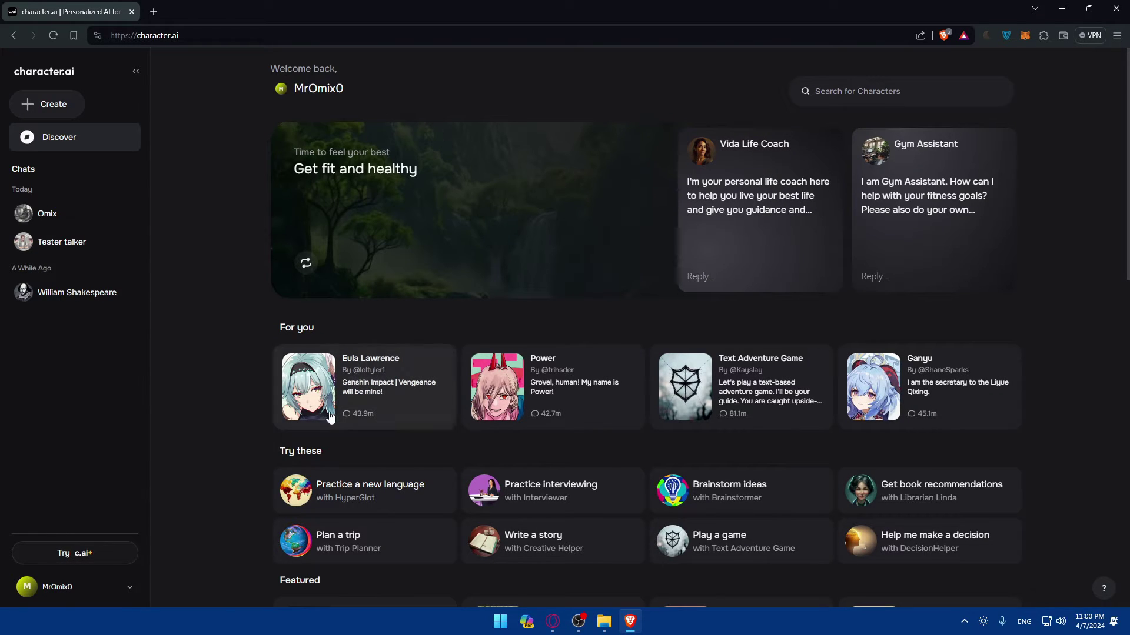
key(ctrl+shift+n)
text(cha)
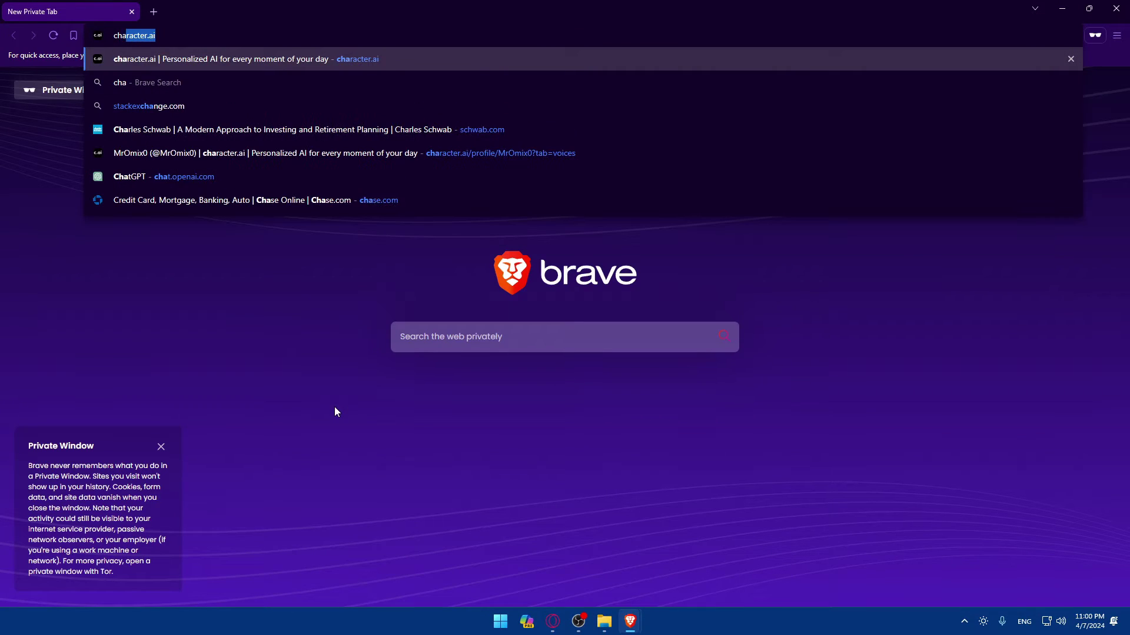
key(Return)
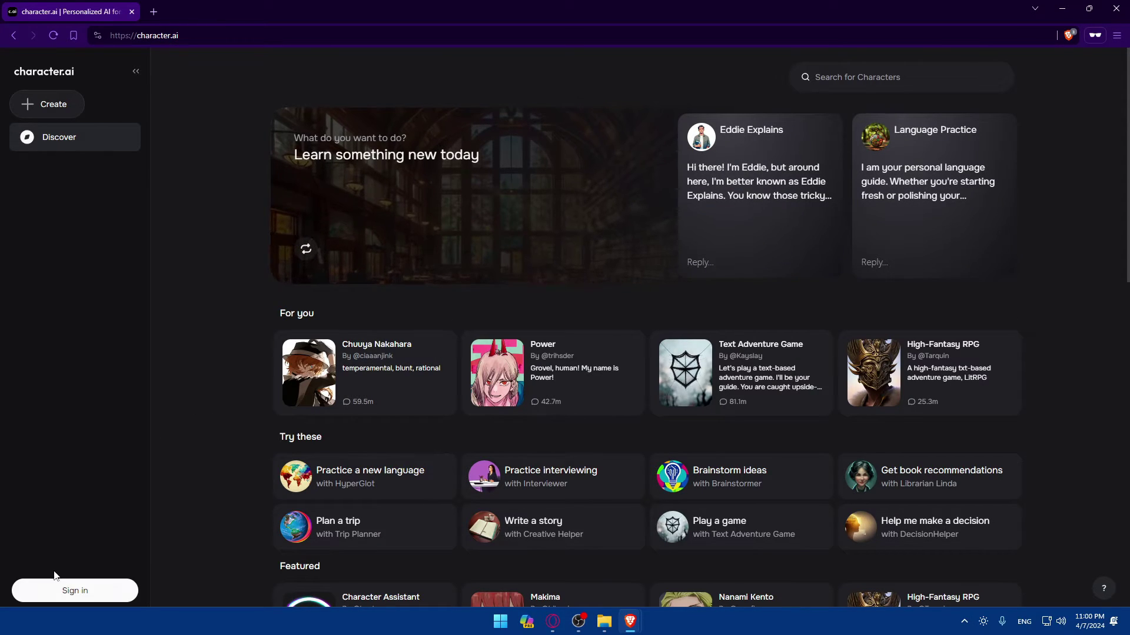
click(101, 590)
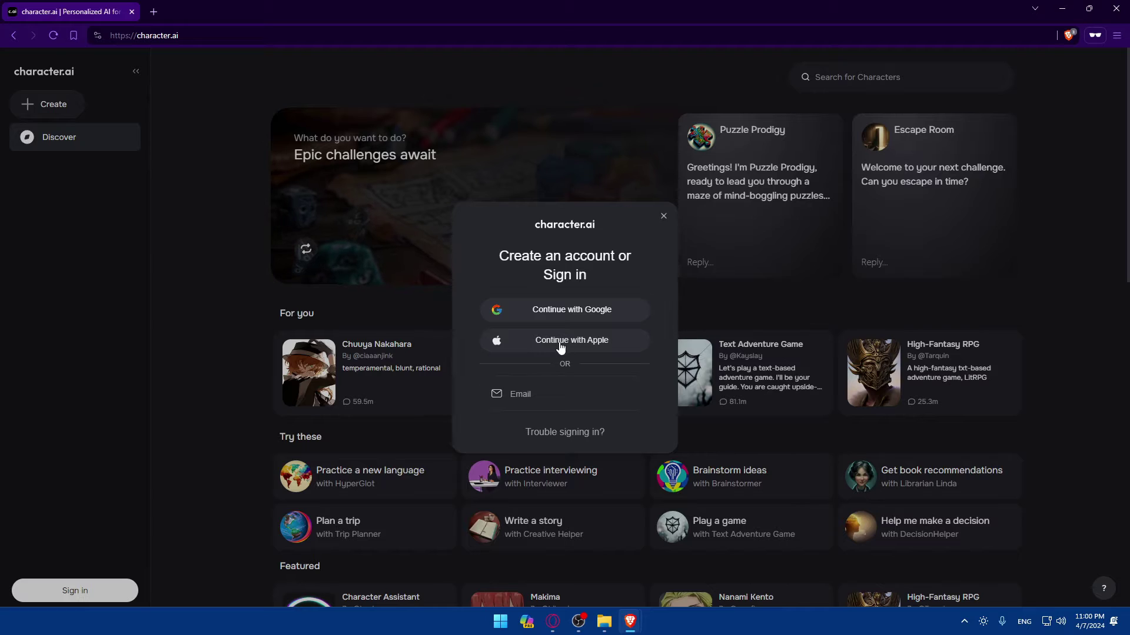
click(663, 218)
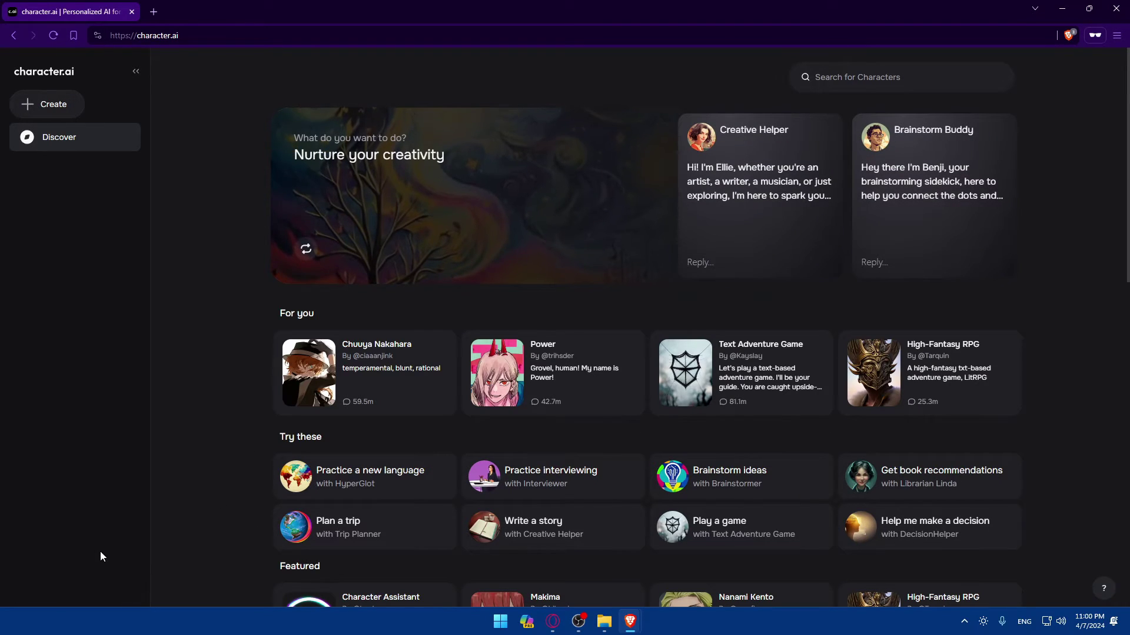
click(100, 591)
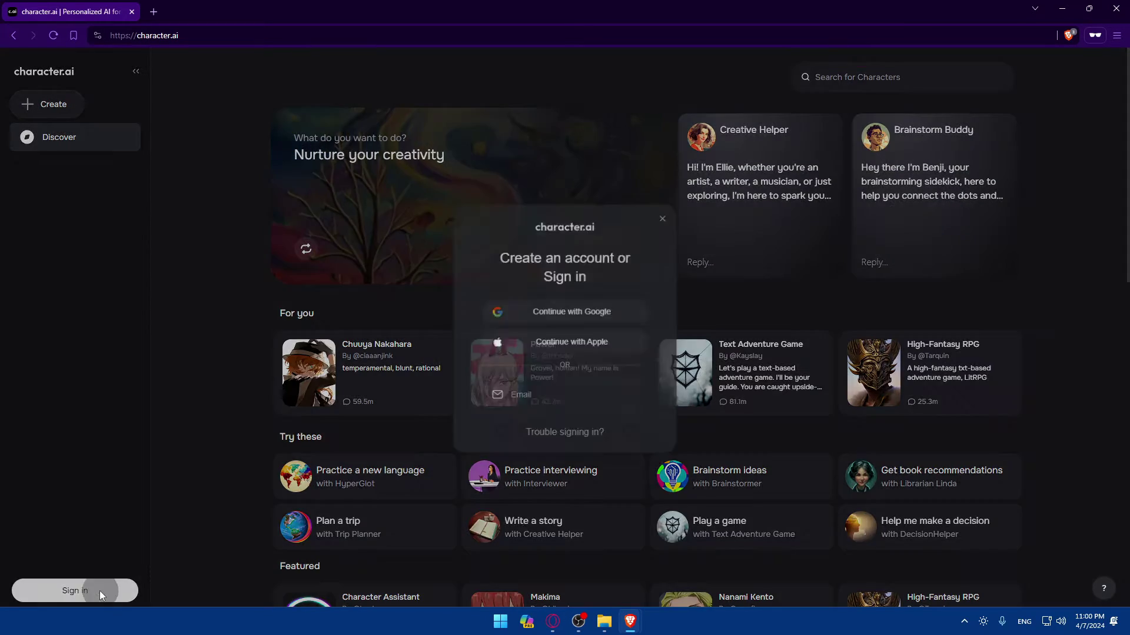
click(661, 217)
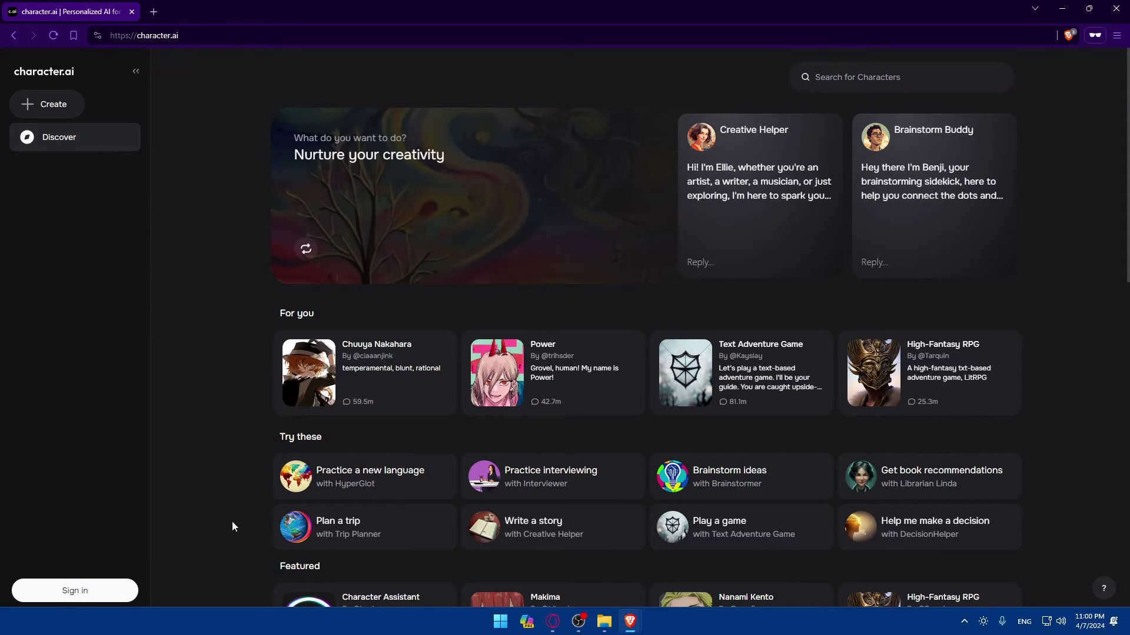
click(1116, 8)
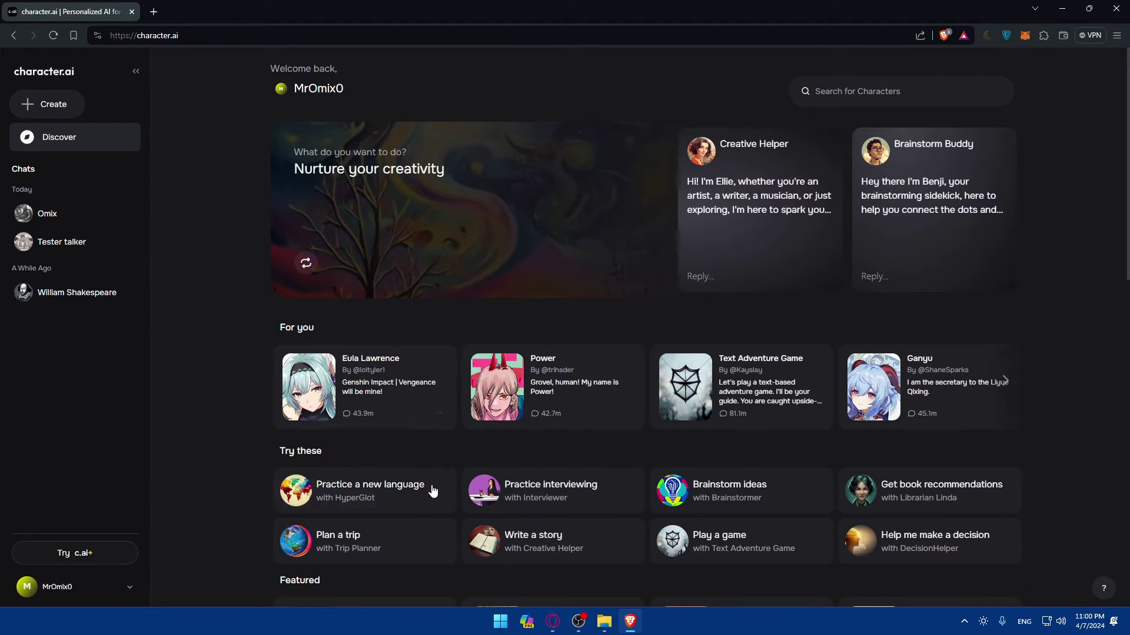
From the account's profile settings, open the Generate image option for the profile picture
click(89, 587)
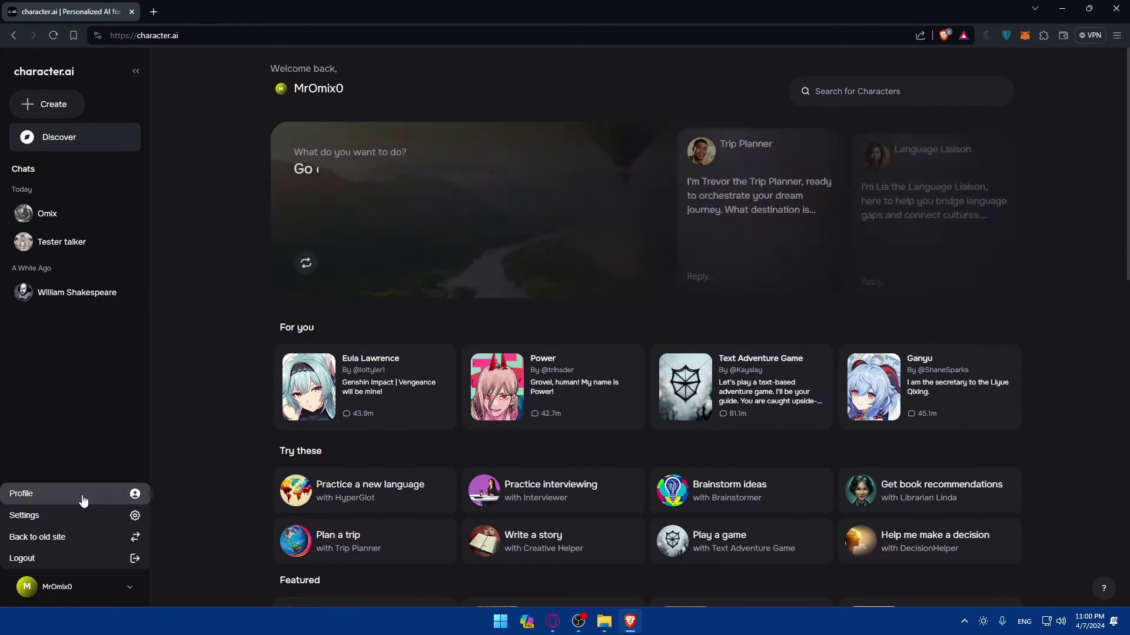
click(83, 501)
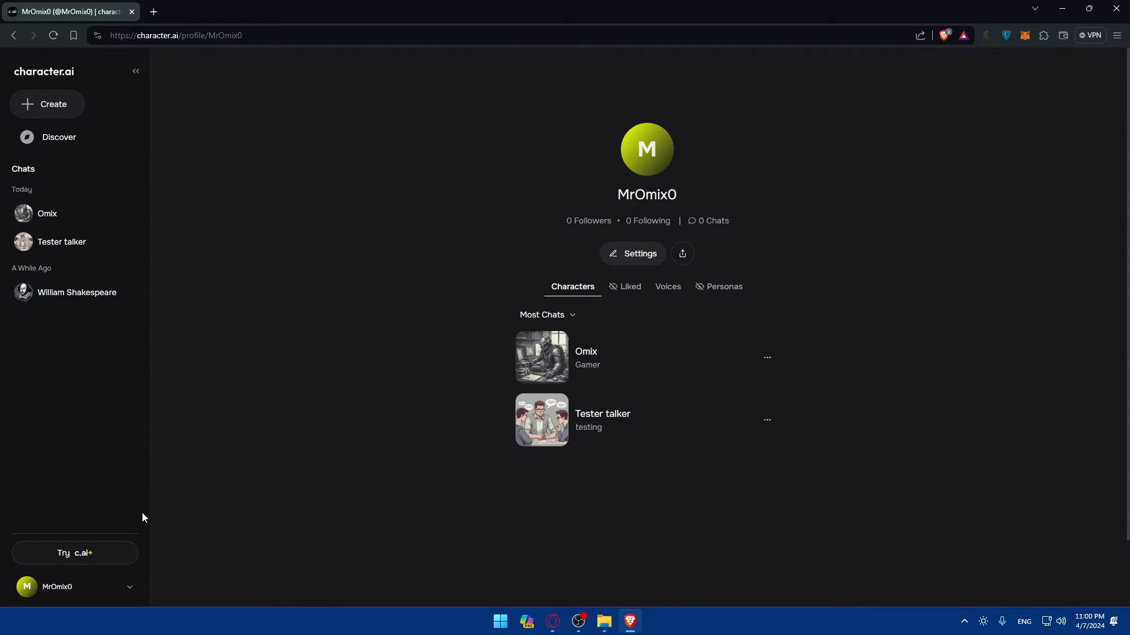
click(75, 579)
click(99, 516)
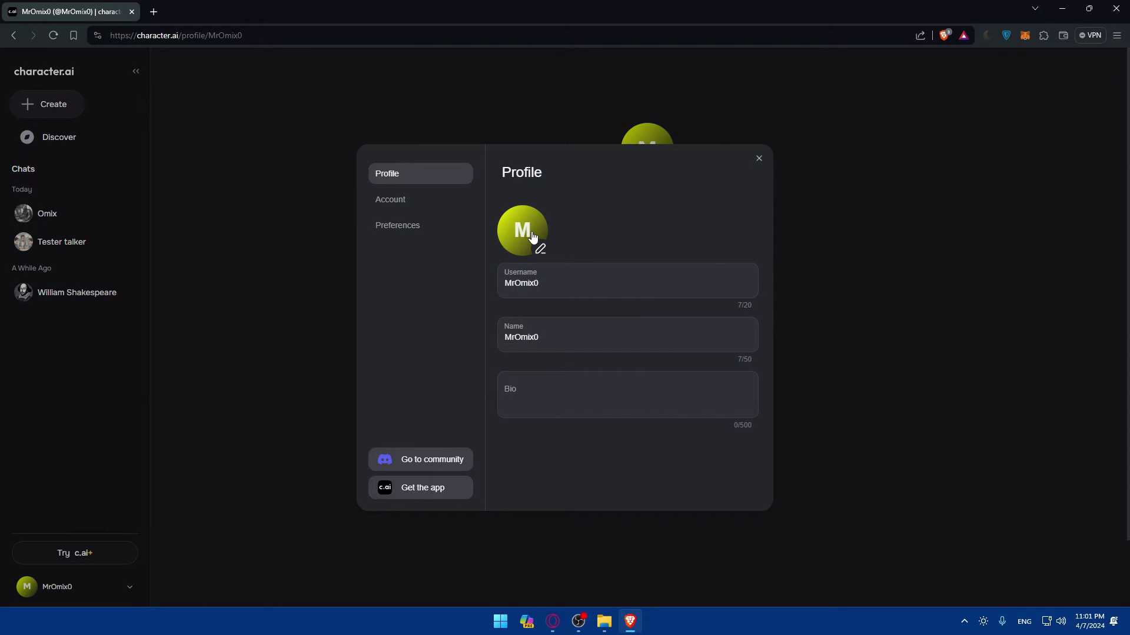
click(533, 237)
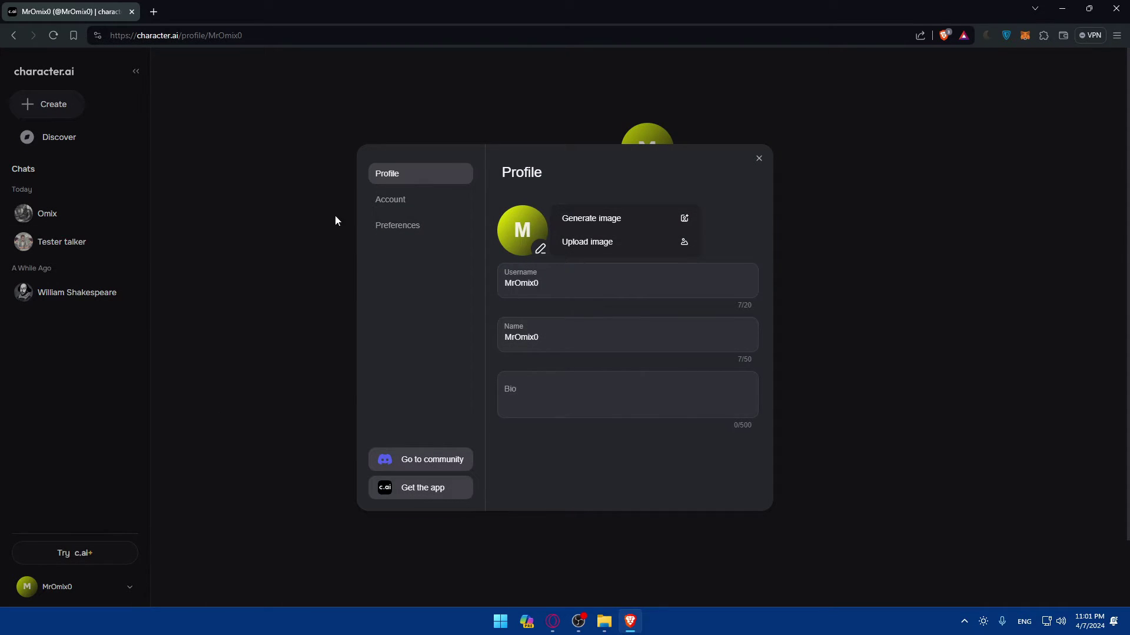
click(603, 222)
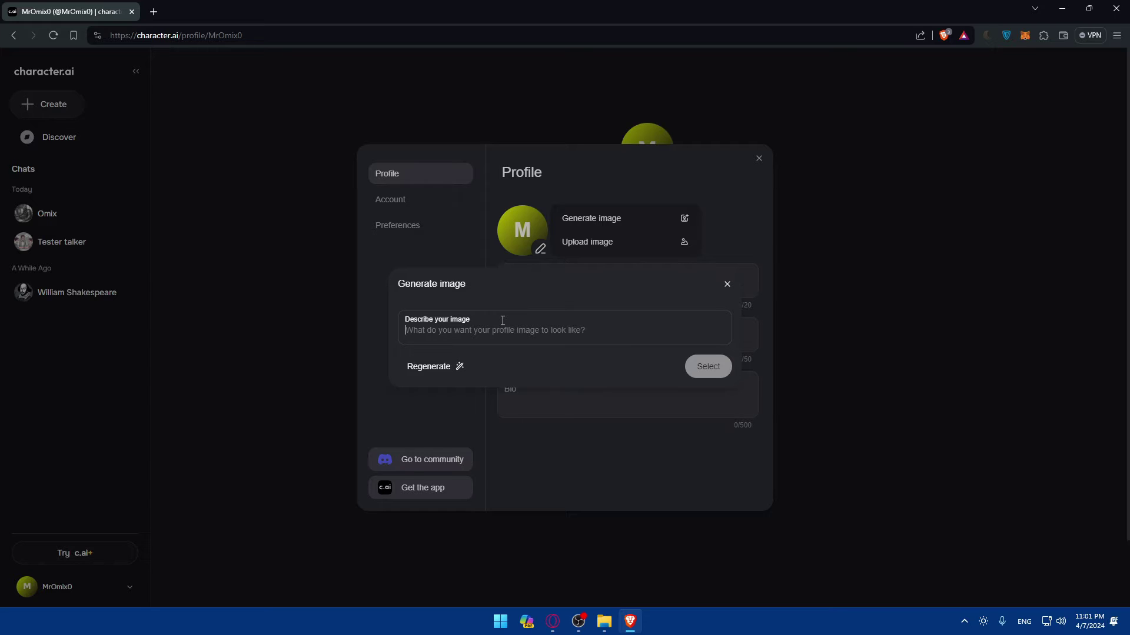
Generate portraits from 'a Guy' and select the third one, the young man in a tie
text(a Guy)
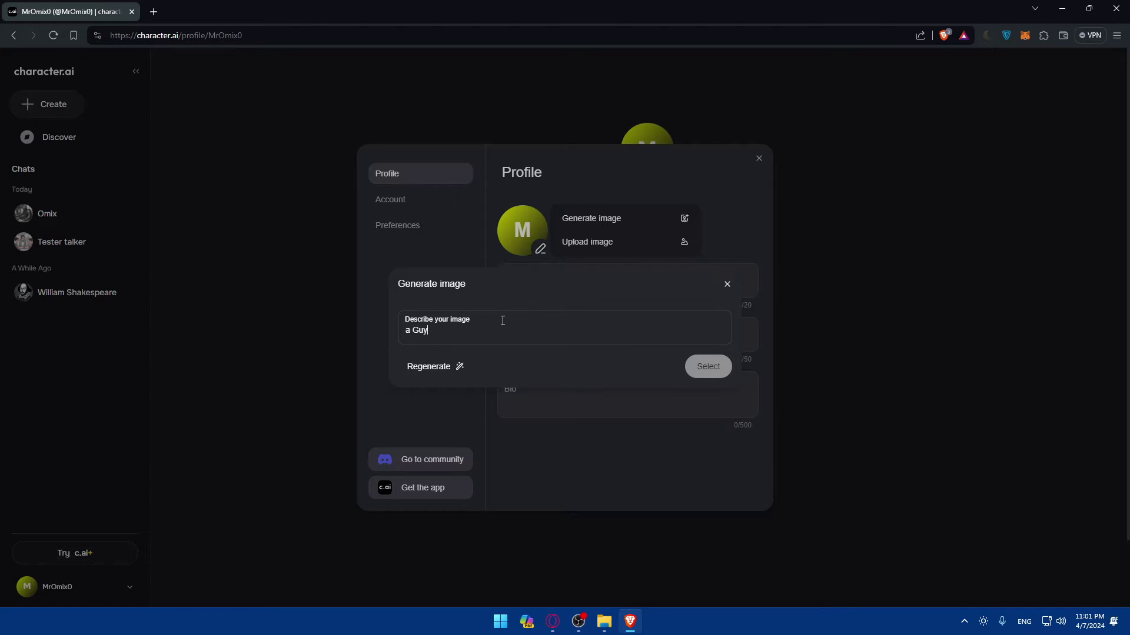
click(438, 368)
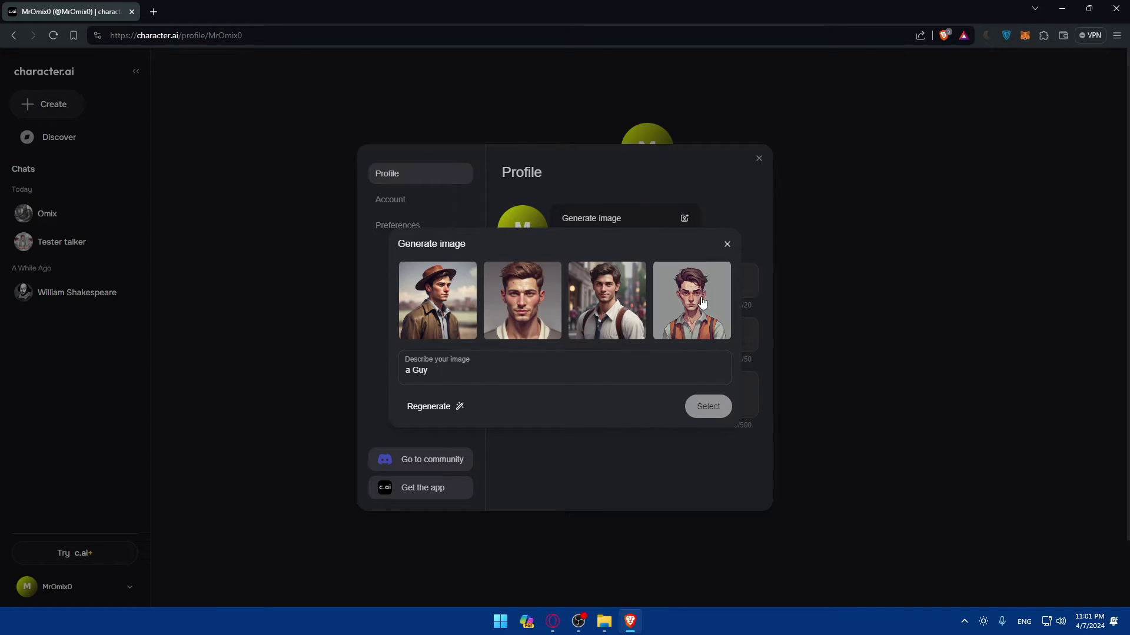
click(688, 312)
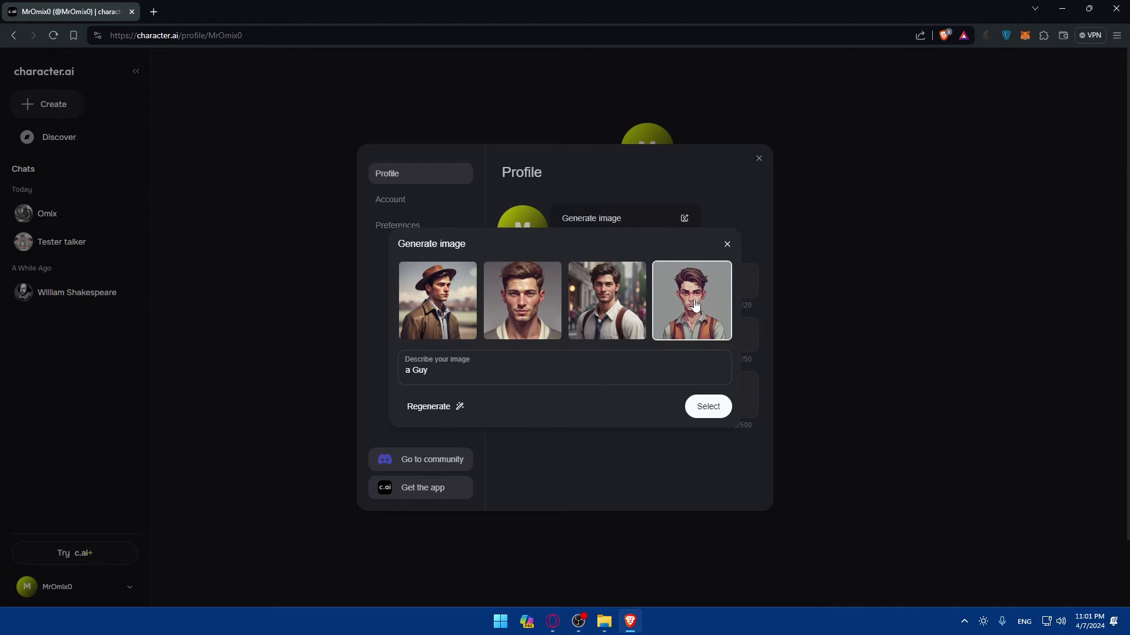
click(527, 313)
click(606, 302)
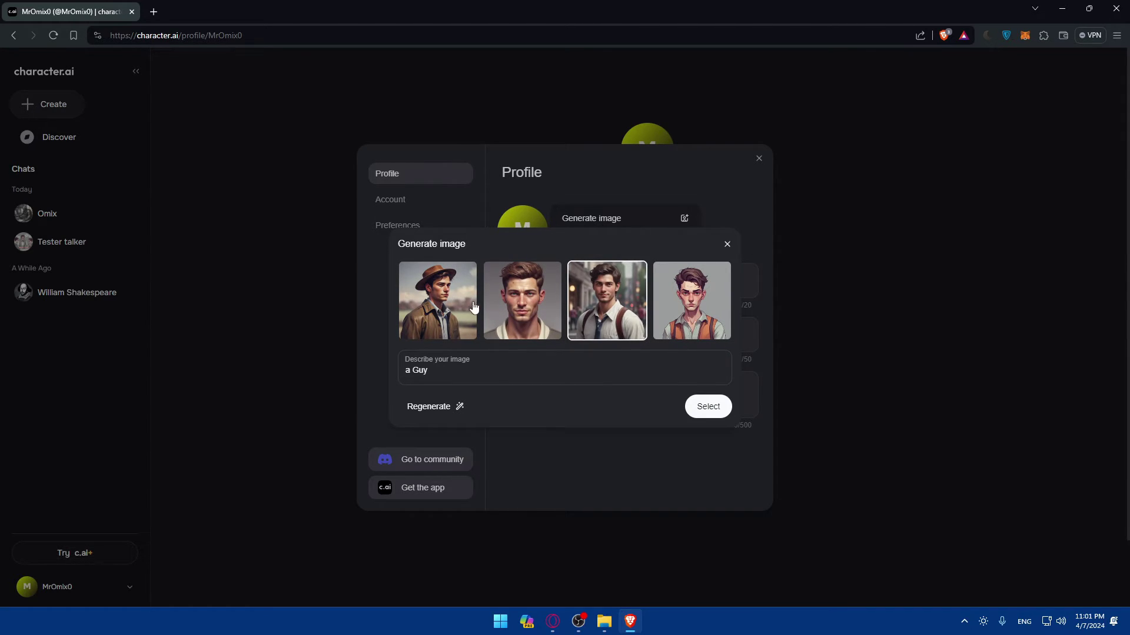
click(453, 303)
click(606, 306)
click(708, 406)
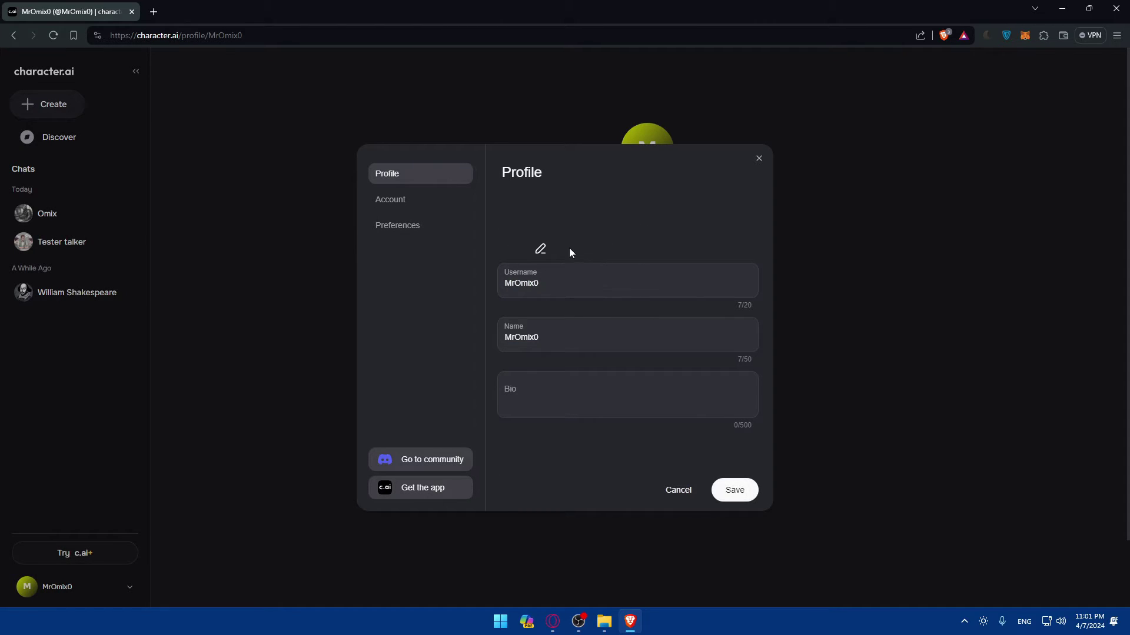
Look through the Username and Name fields, Account tab and Preferences language list without changing anything
double_click(573, 290)
key(Tab)
key(Tab)
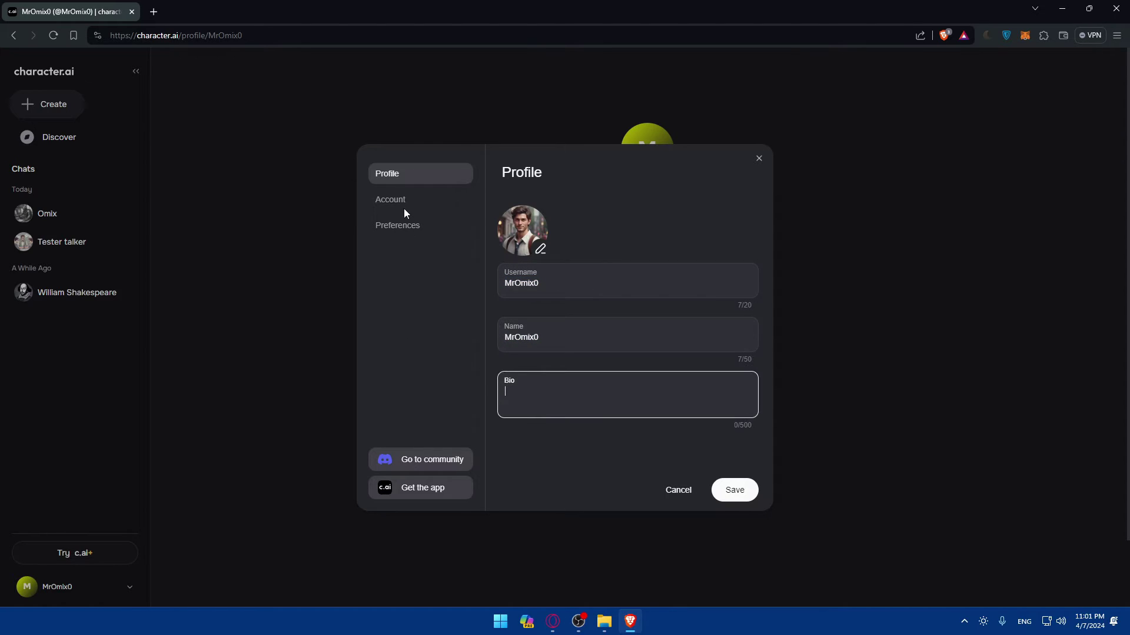
click(403, 201)
click(417, 228)
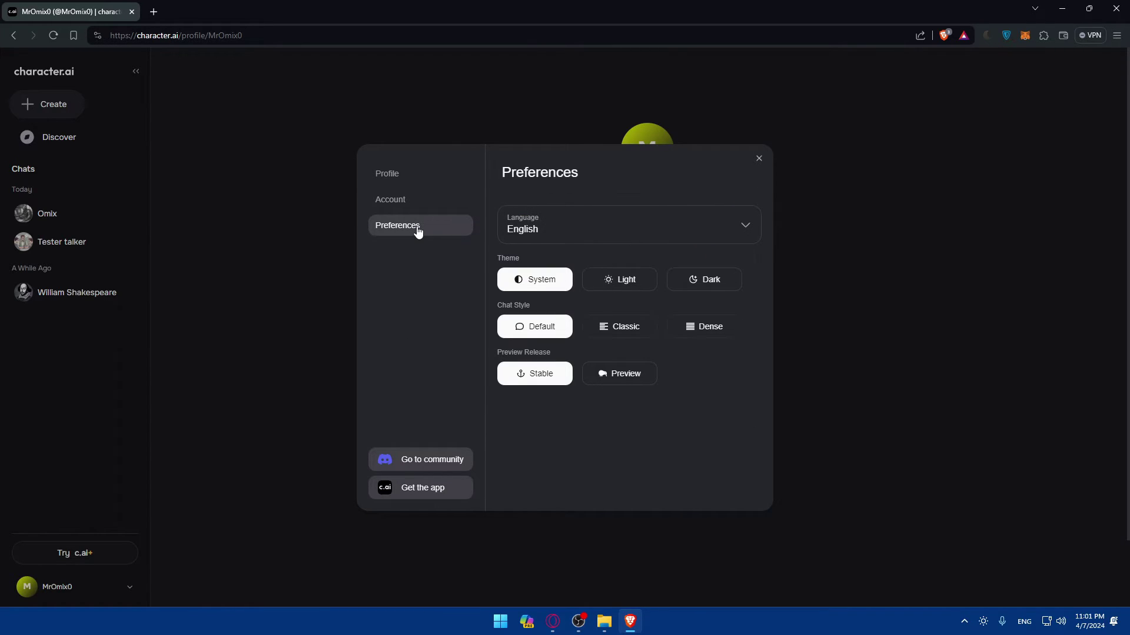
click(622, 228)
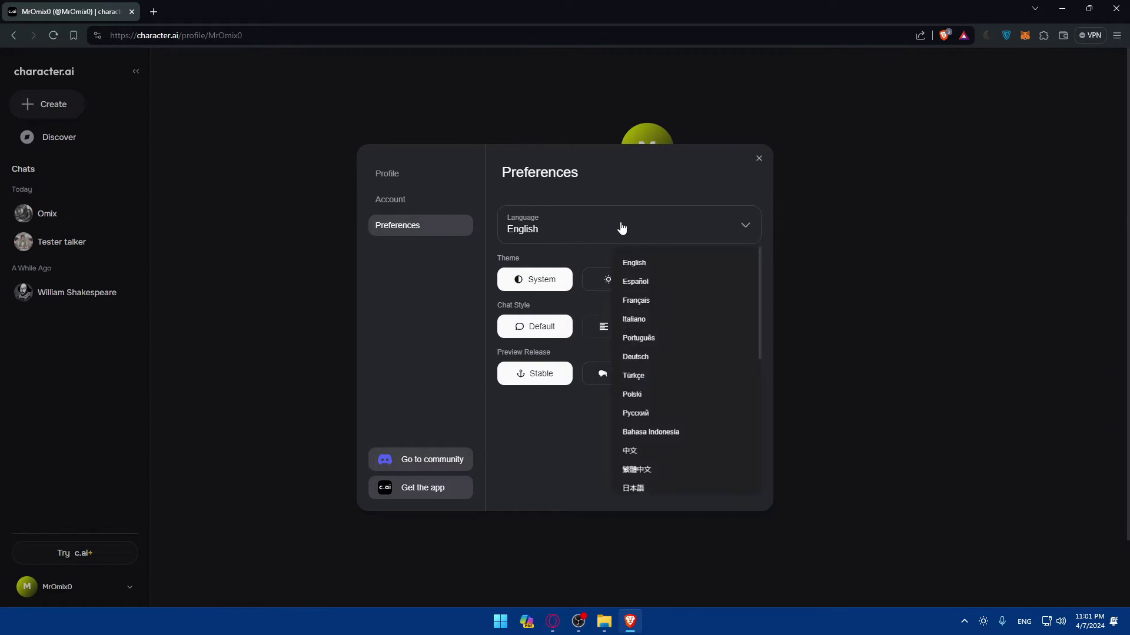
click(619, 227)
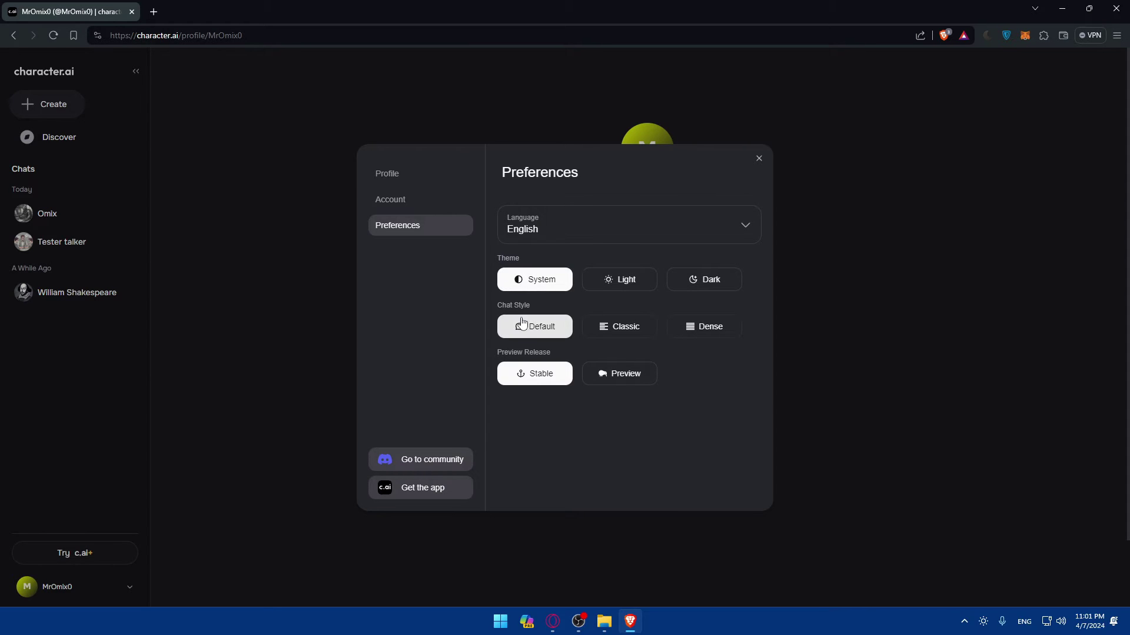
Close the settings without saving, then restore and re-maximize the Brave window
click(759, 160)
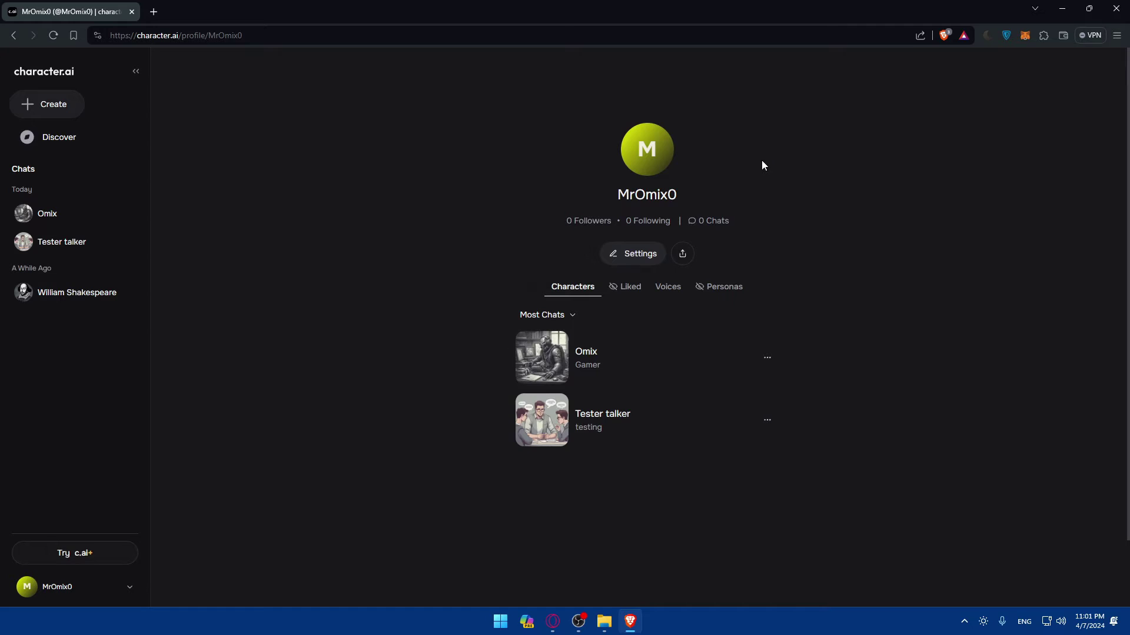
key(super+Down)
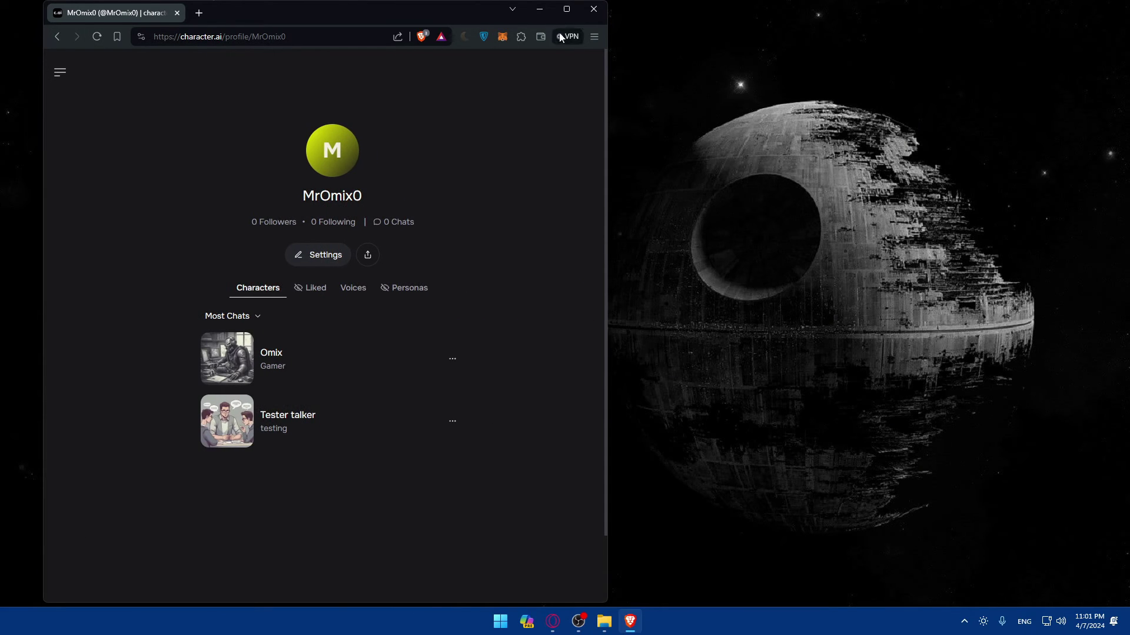
click(566, 9)
Reload the profile and open Generate image for the avatar in profile settings
click(53, 36)
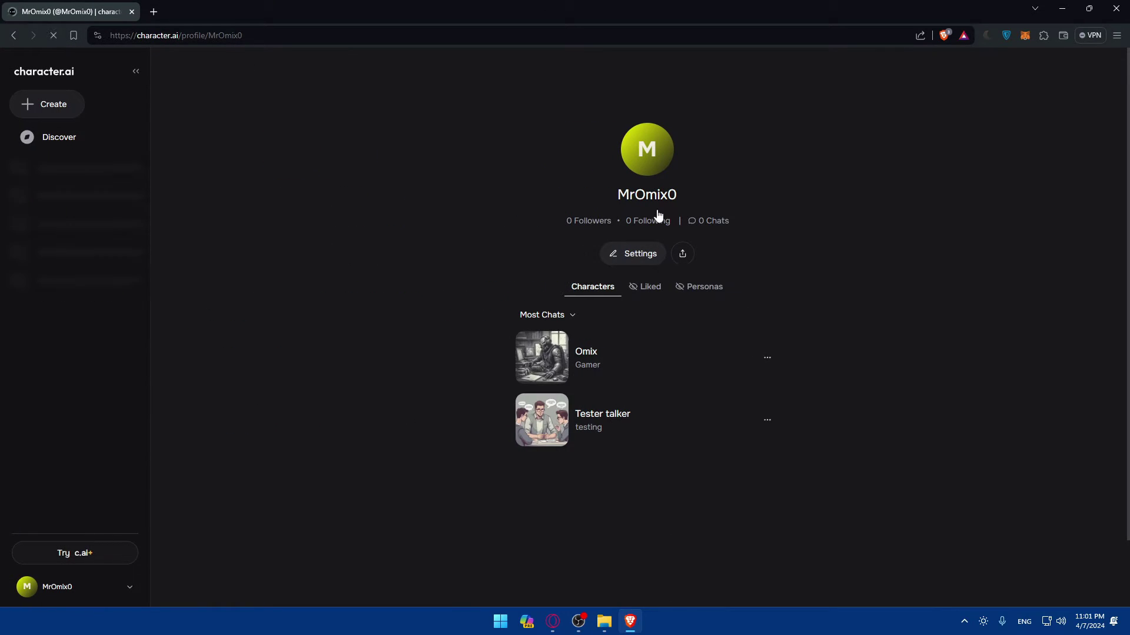
click(83, 590)
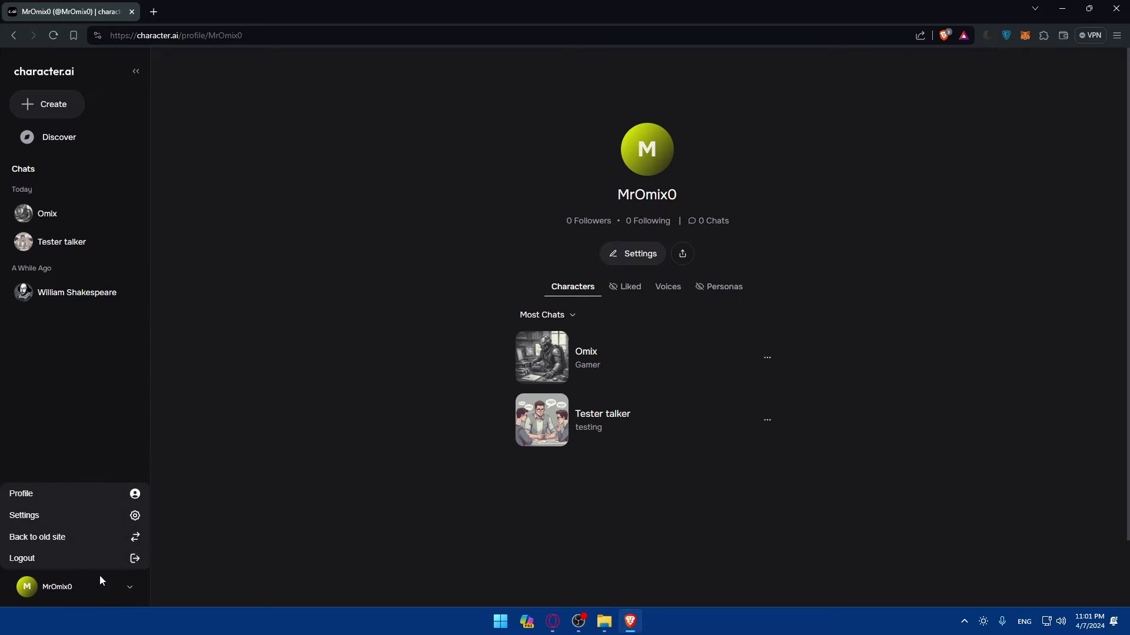
click(87, 518)
click(532, 248)
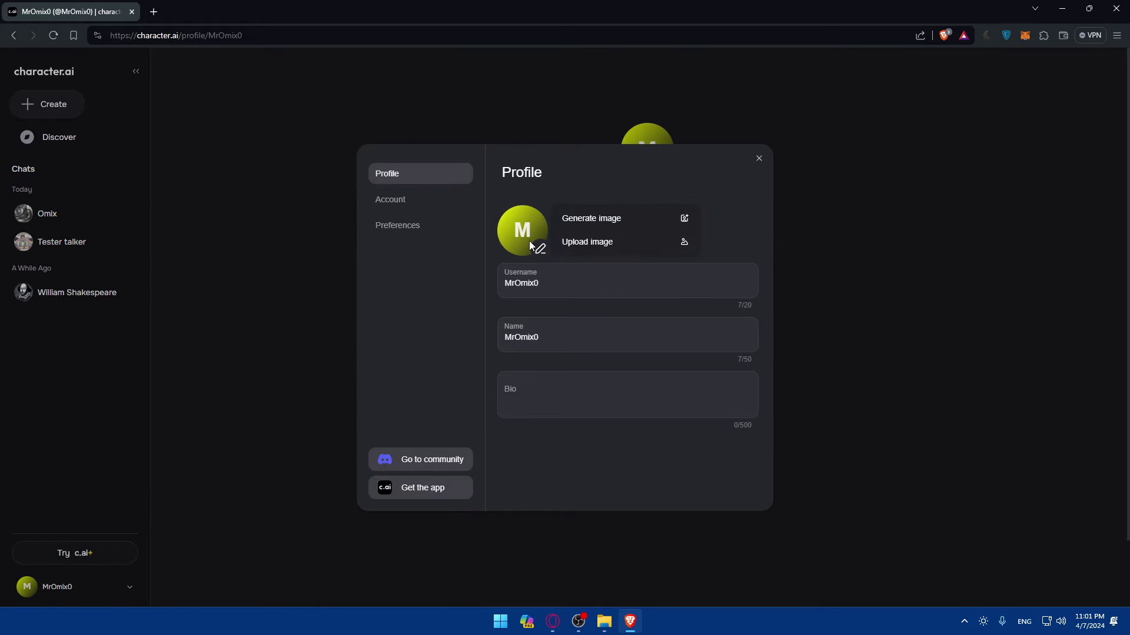
click(603, 225)
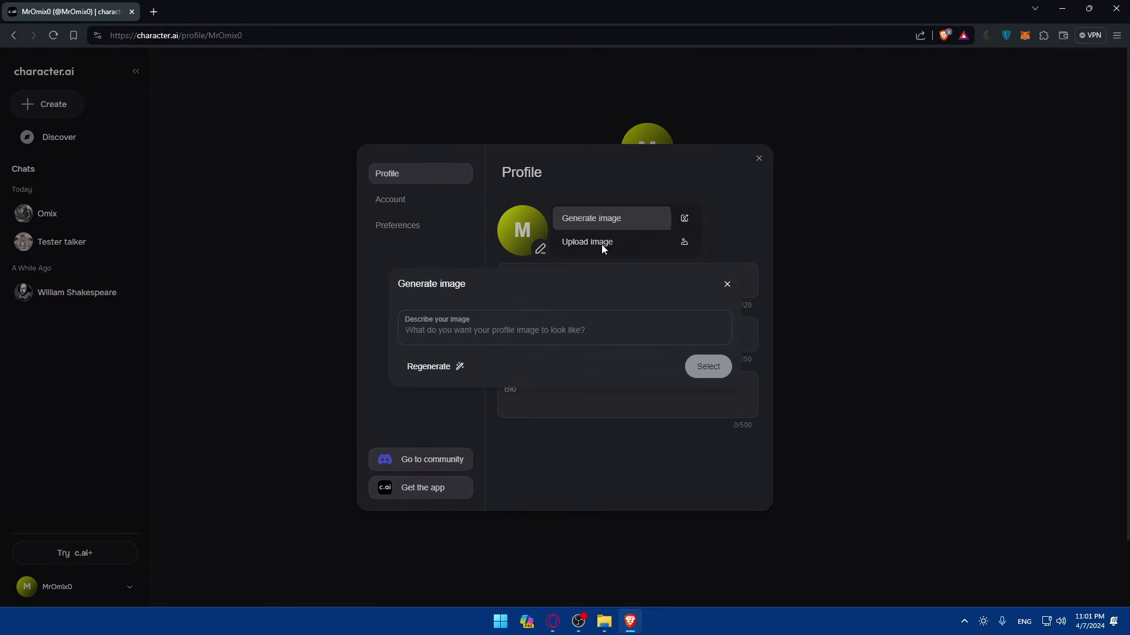
Generate 'a guy' images, pick the fourth man-in-a-suit portrait, and save the profile
click(572, 323)
text(a guy)
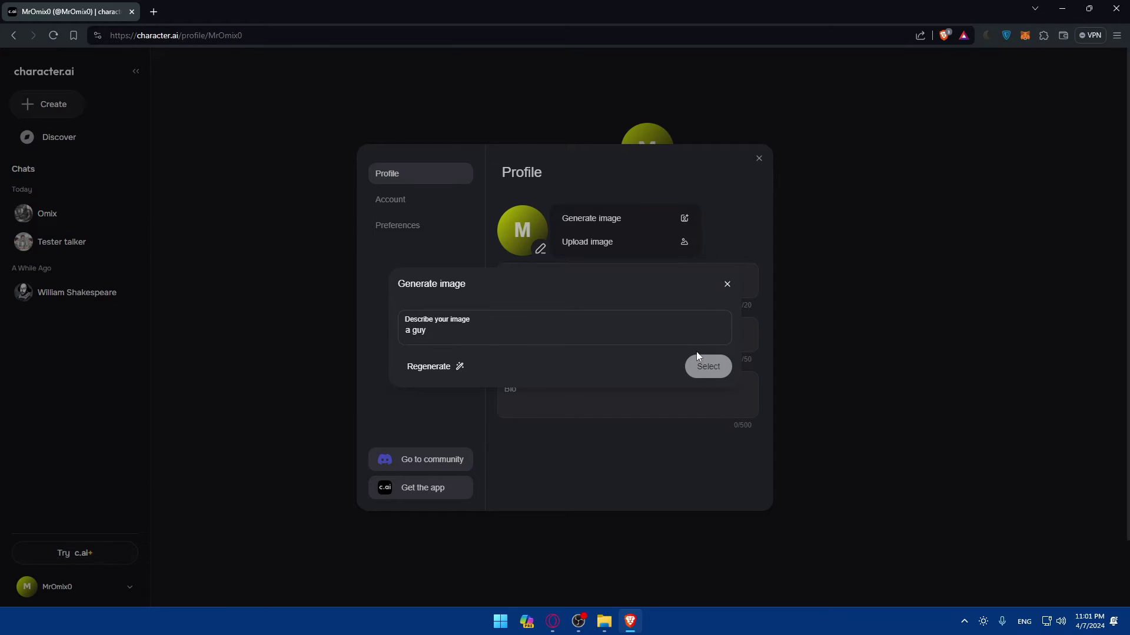
click(449, 367)
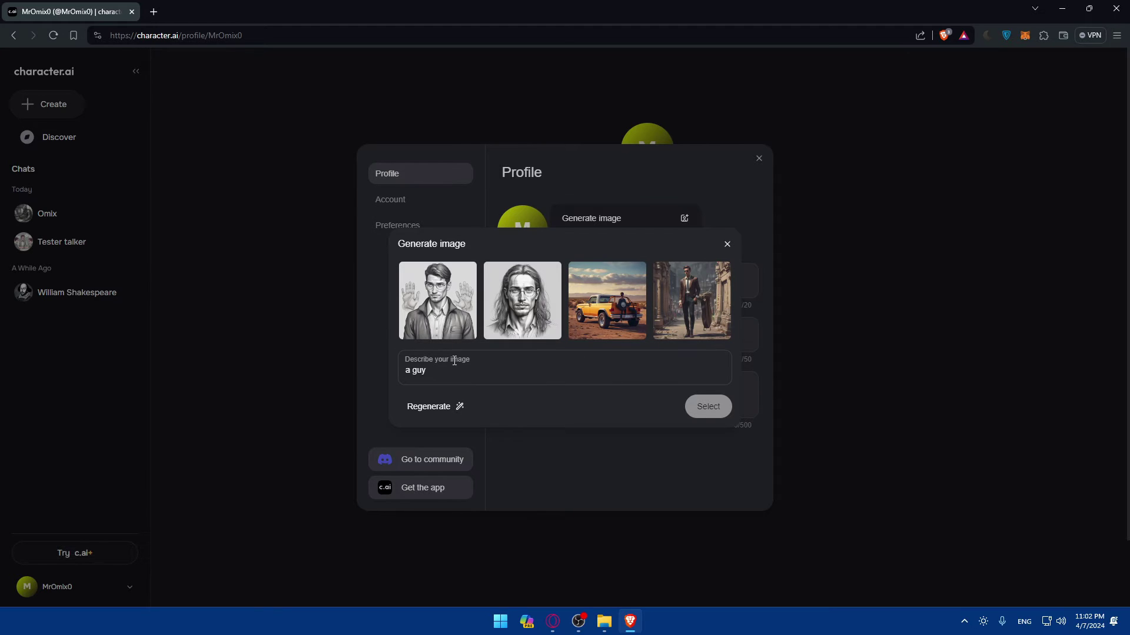
click(690, 301)
click(706, 407)
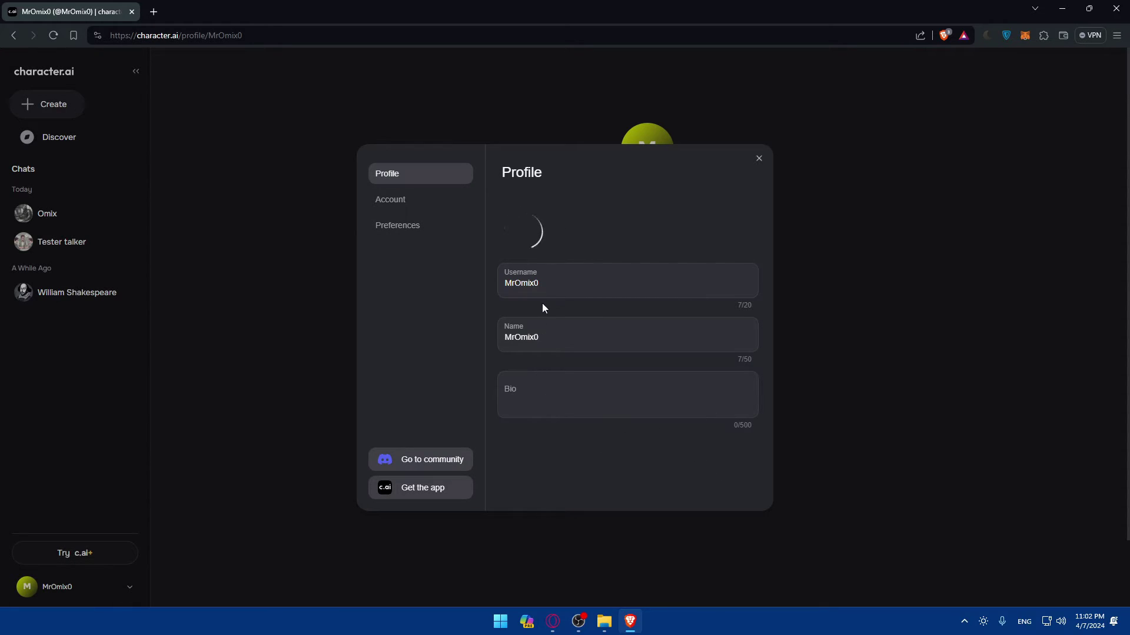
click(733, 491)
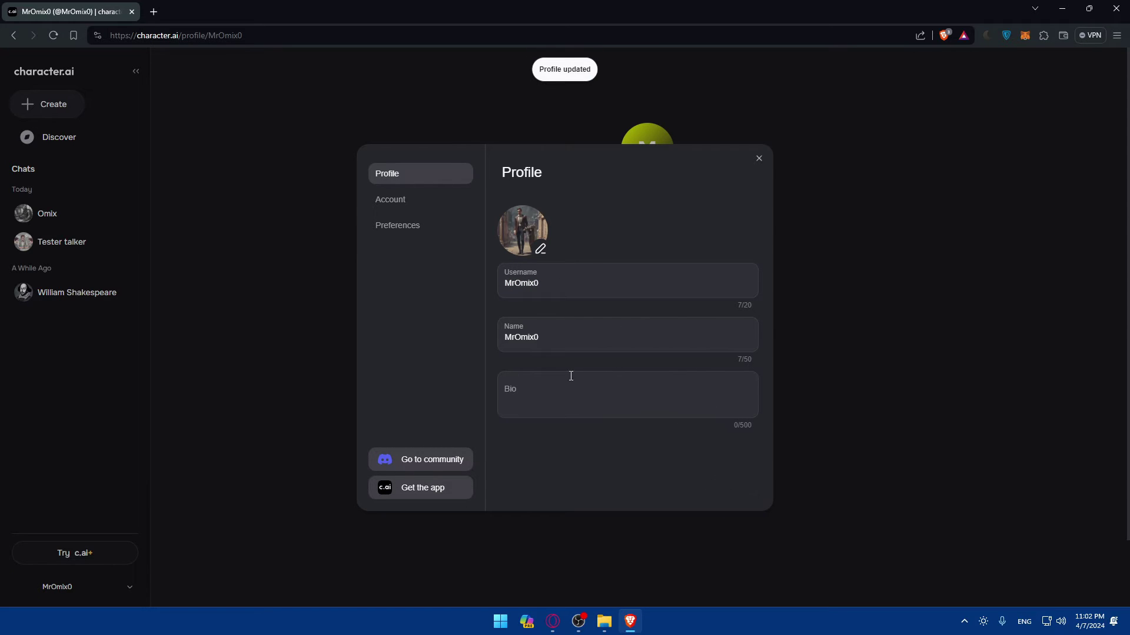
click(758, 159)
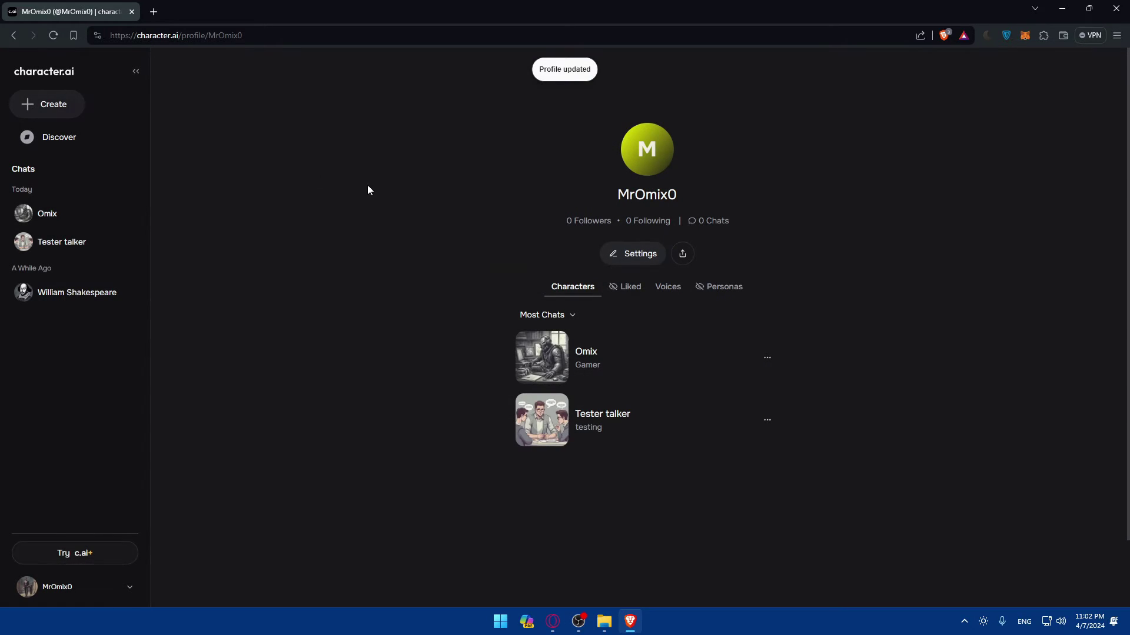
click(53, 35)
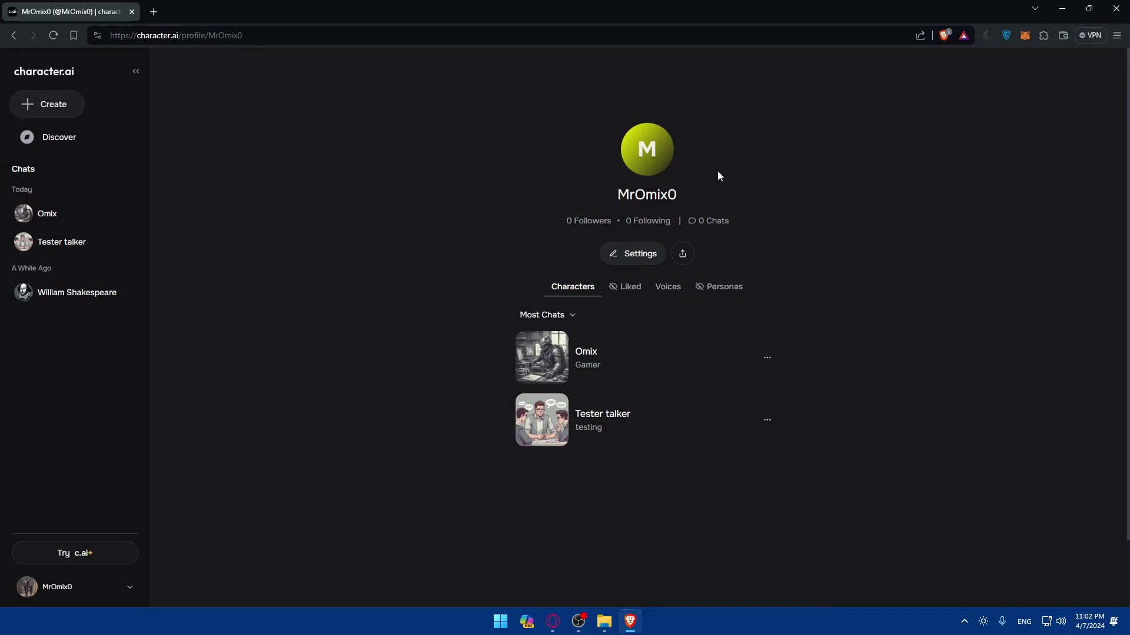
Reload the profile, check the Voices and Characters tabs, and open the Create menu
click(53, 37)
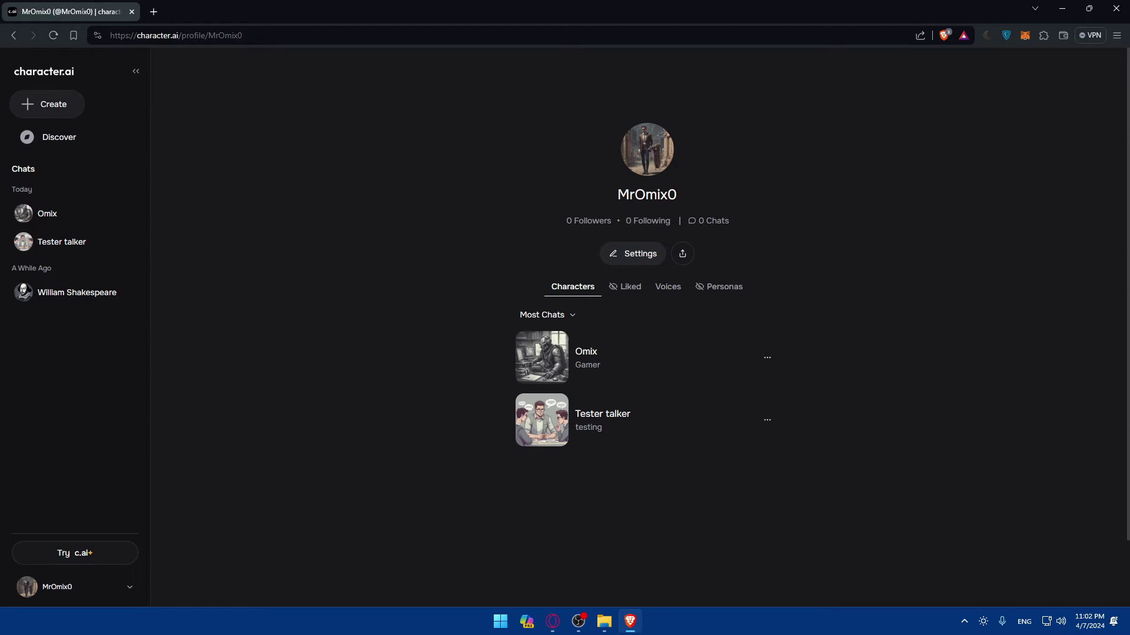
click(79, 104)
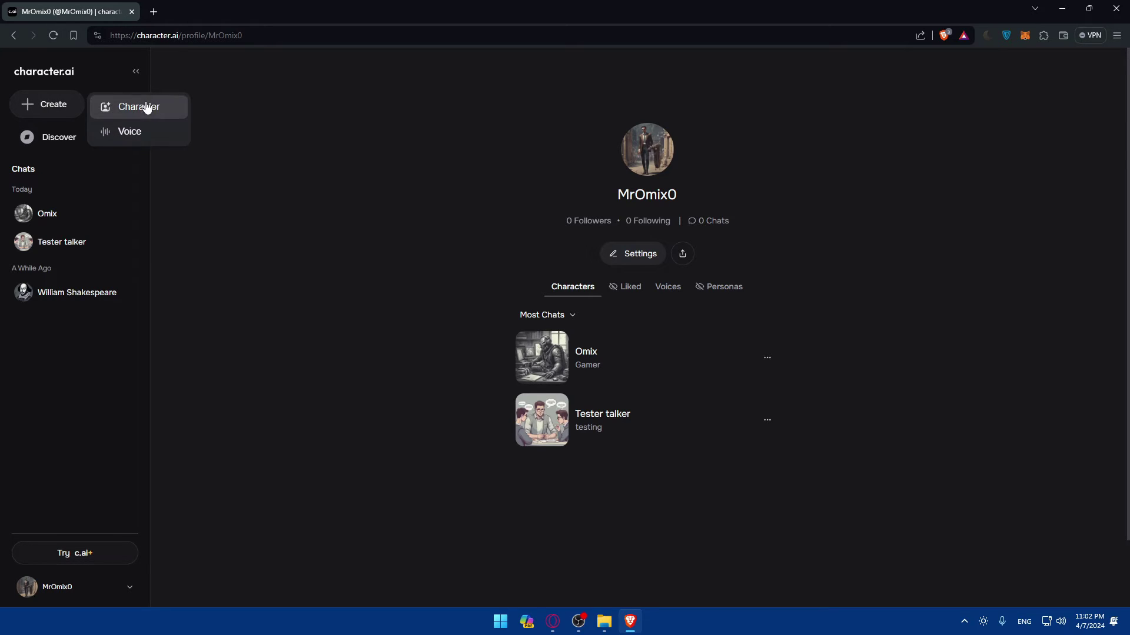
click(665, 286)
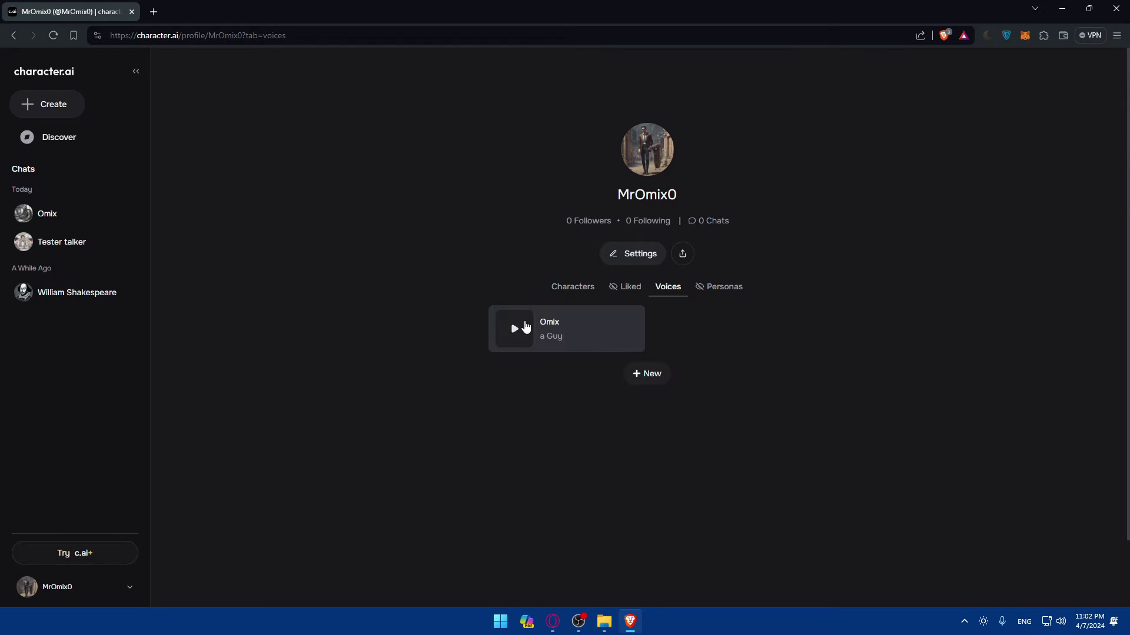
click(577, 287)
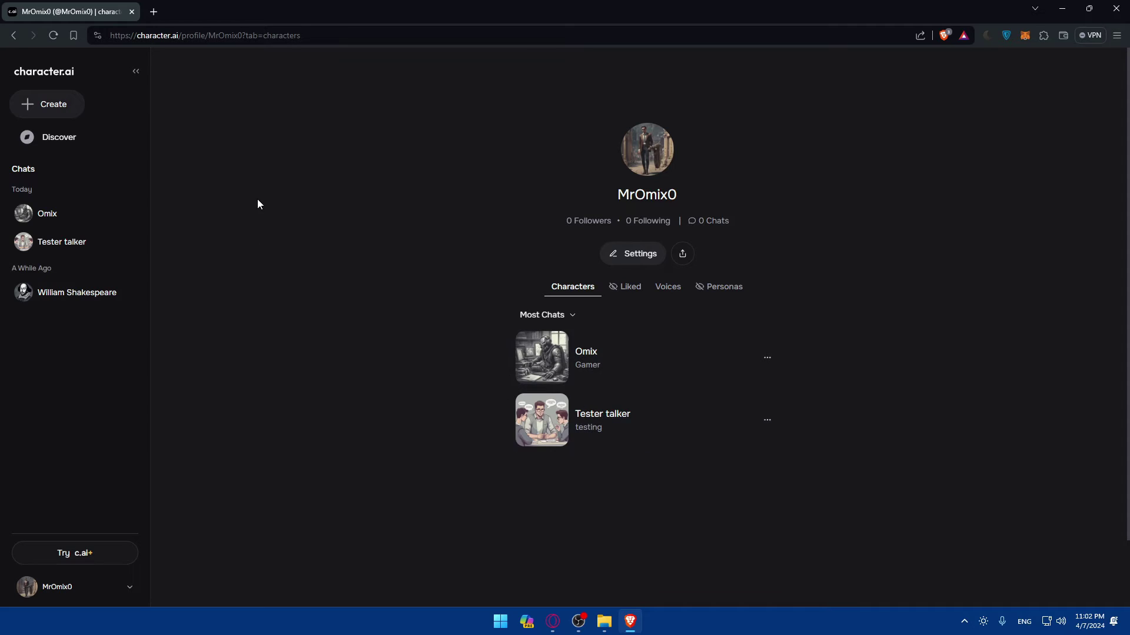
click(48, 104)
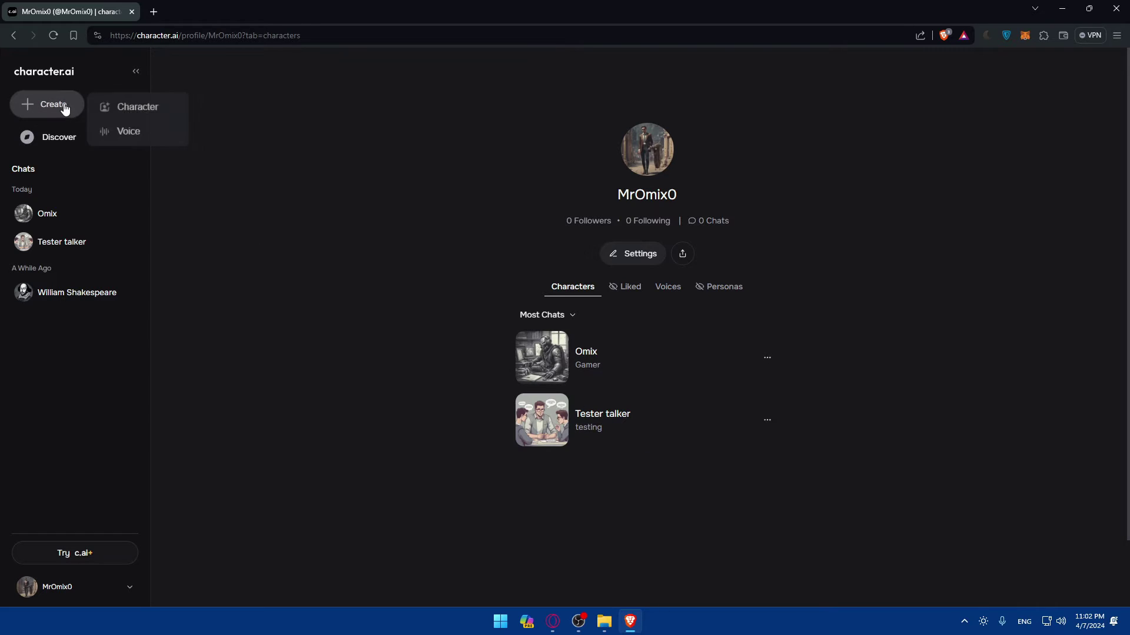
Start a new character named 'A Guy' with the tagline 'A random'
click(133, 108)
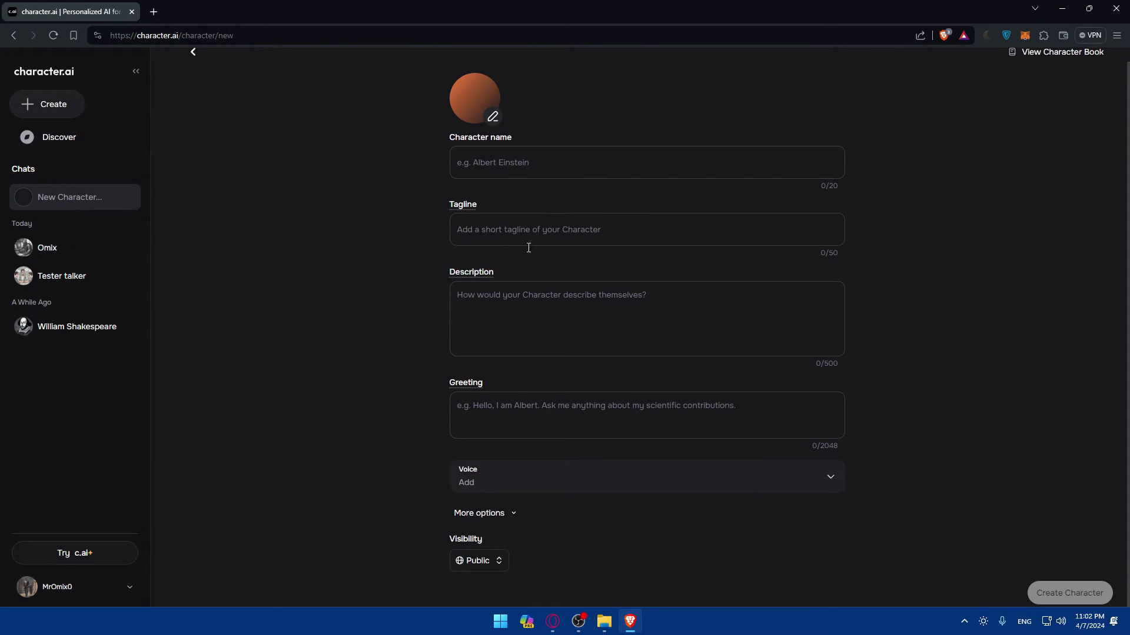
scroll(531, 261, up, 1)
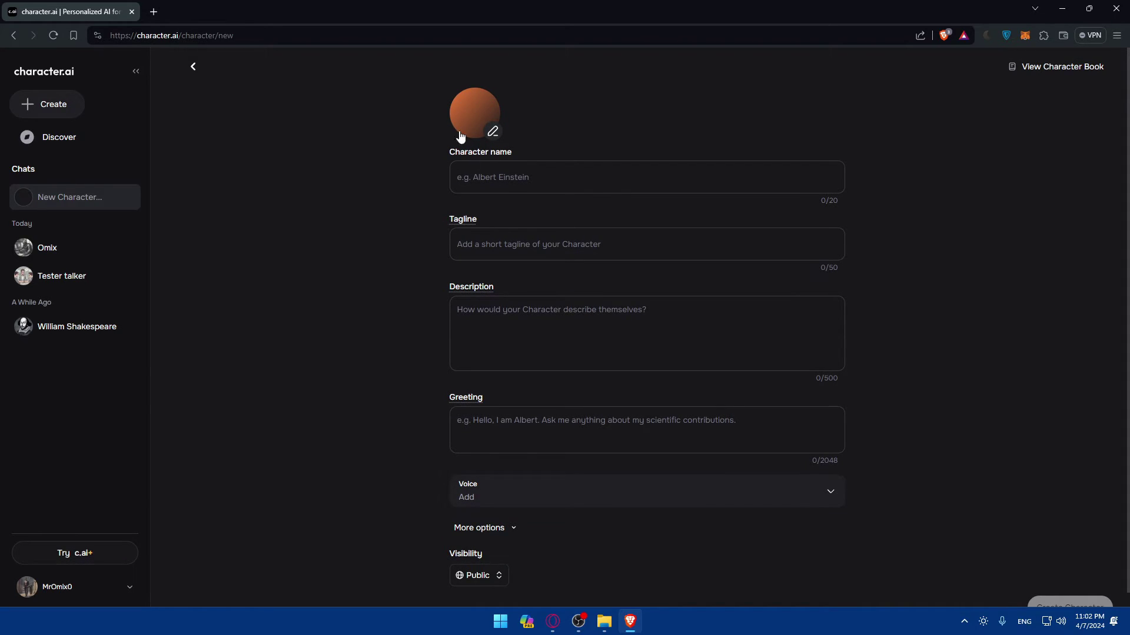
click(509, 181)
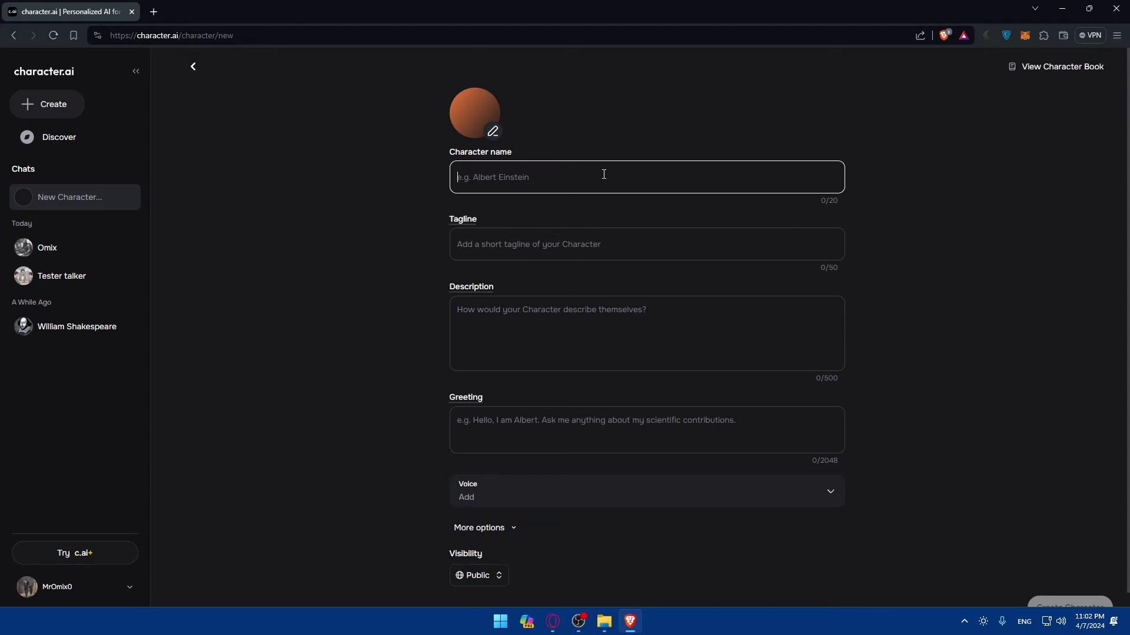
text(G)
key(BackSpace)
text(A )
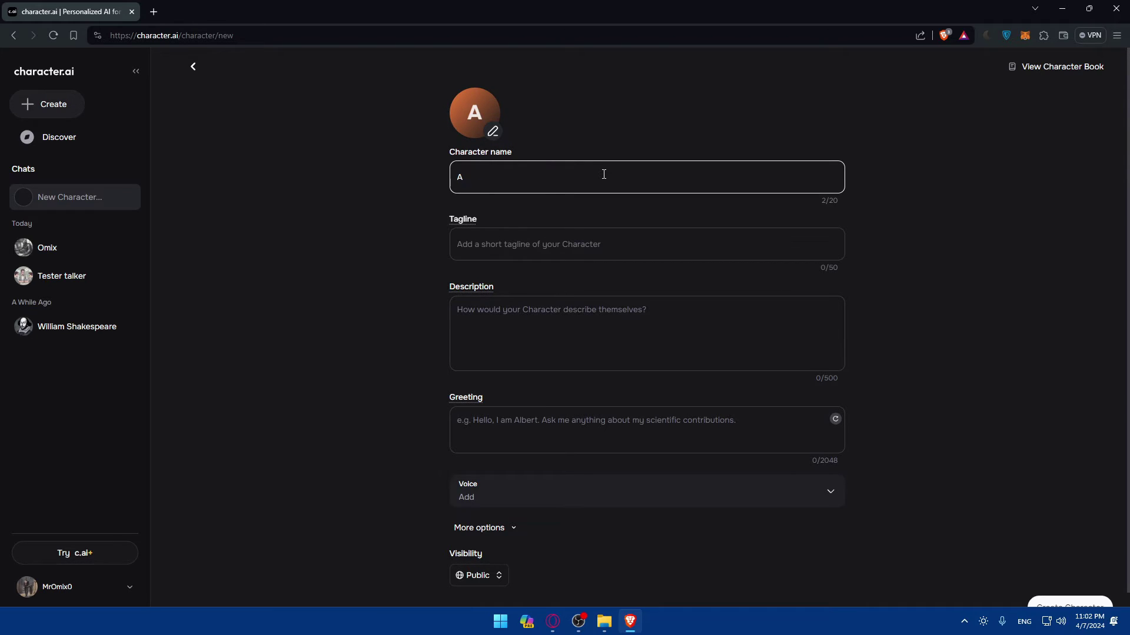
text(Guy)
click(561, 237)
text(A randome)
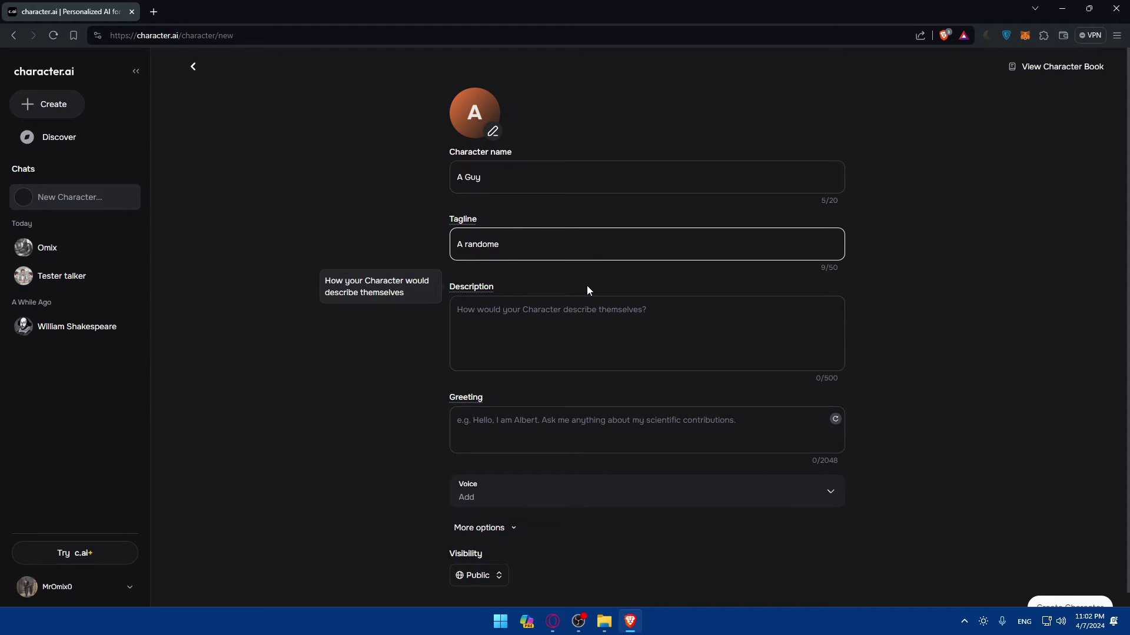
key(BackSpace)
text(\)
Add the description 'A random guy that found character ai' and a help-offering greeting, then regenerate it
click(587, 316)
text(A )
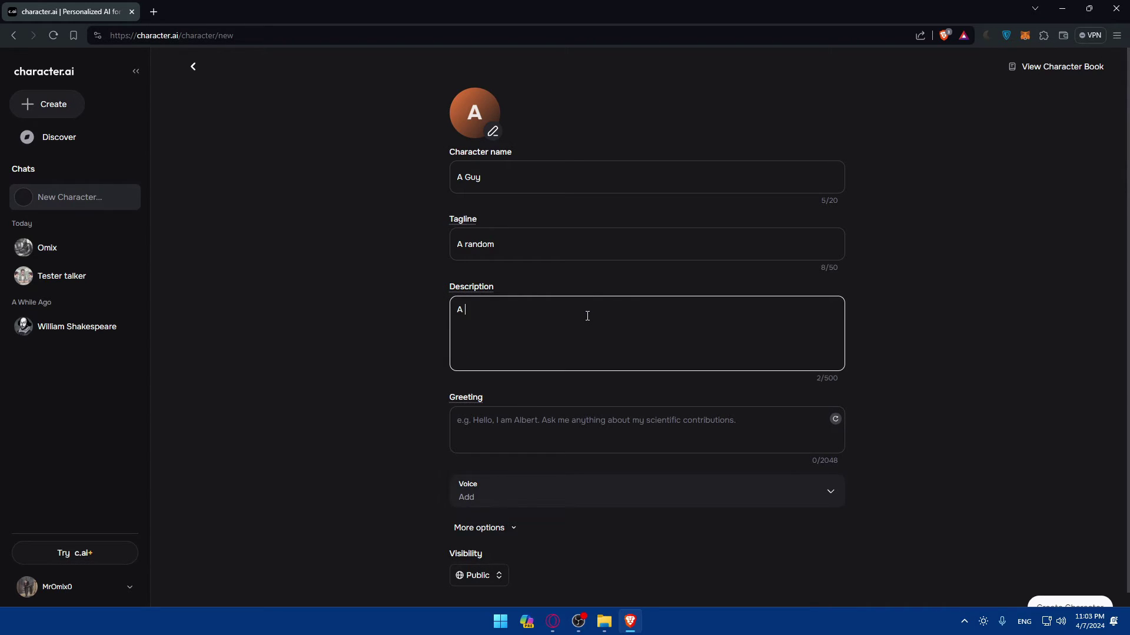
text(randome guy that found character ai)
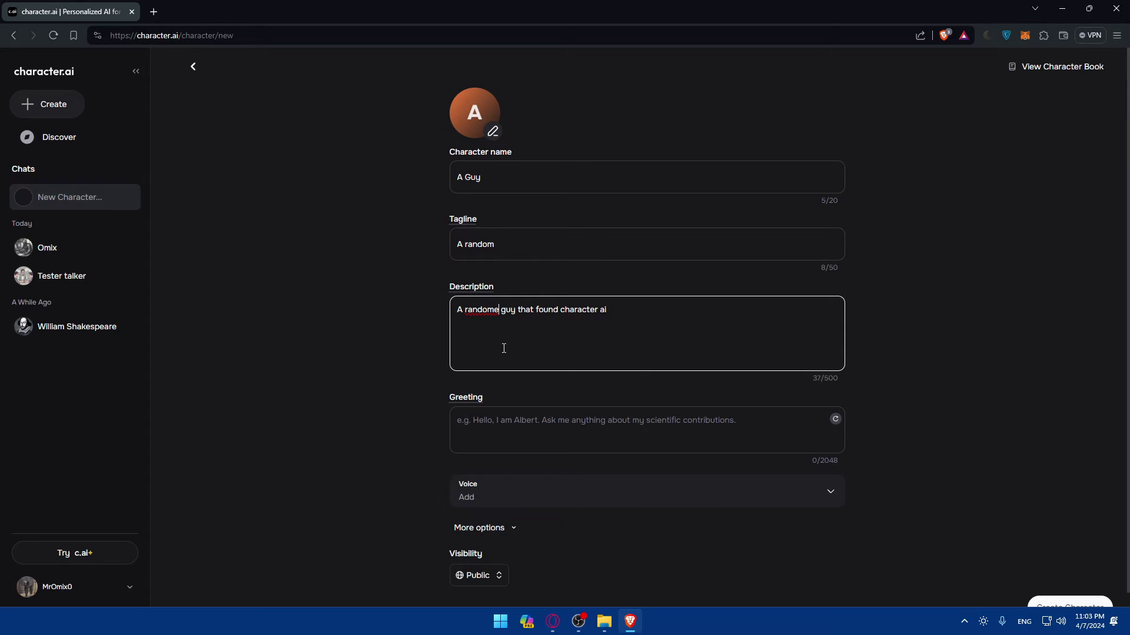
key(BackSpace)
click(518, 420)
text(Hello this is)
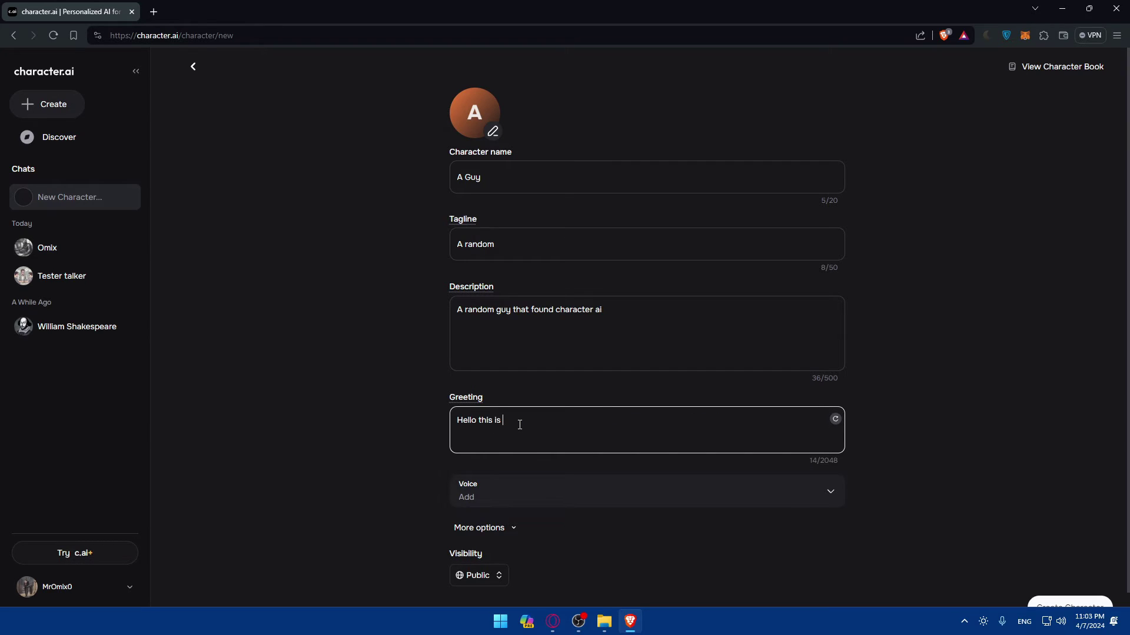
text( Guy,)
text(what )
text(can I)
text( Do)
key(BackSpace)
key(BackSpace)
text(do for you!)
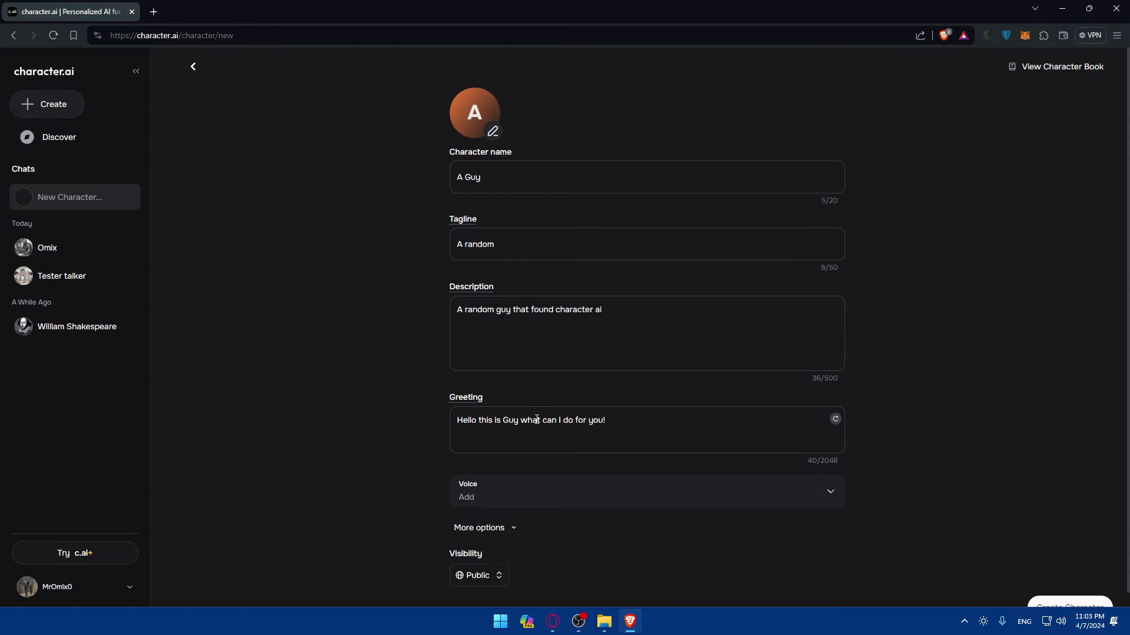
click(838, 421)
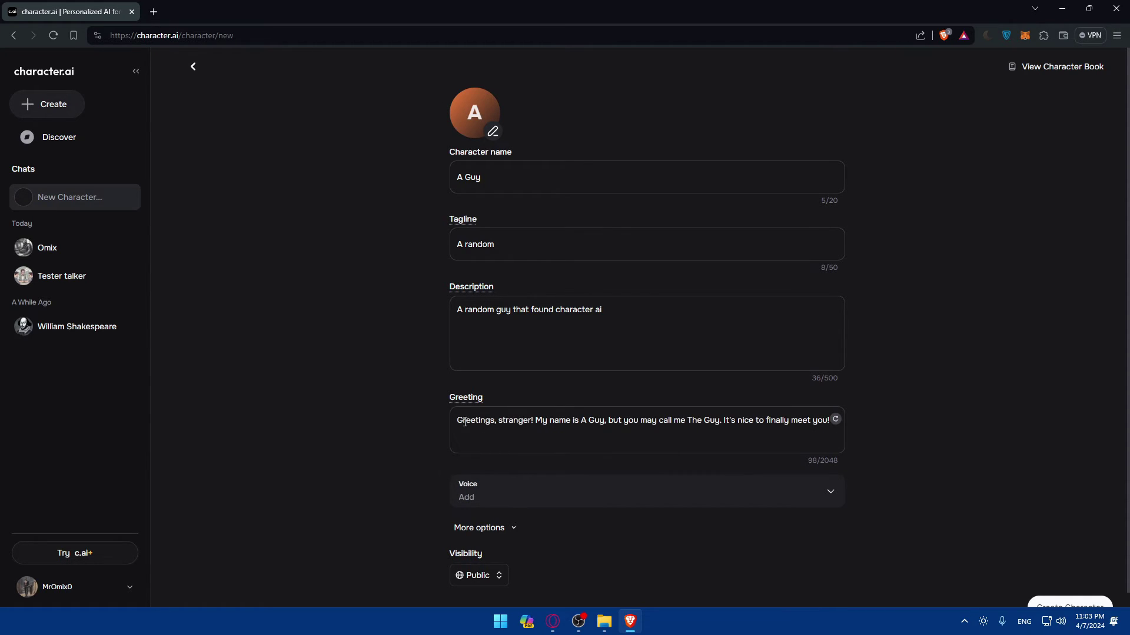
Keep the generated greeting and assign the Omix voice from Your voices
drag(457, 421, 877, 422)
click(878, 421)
click(517, 501)
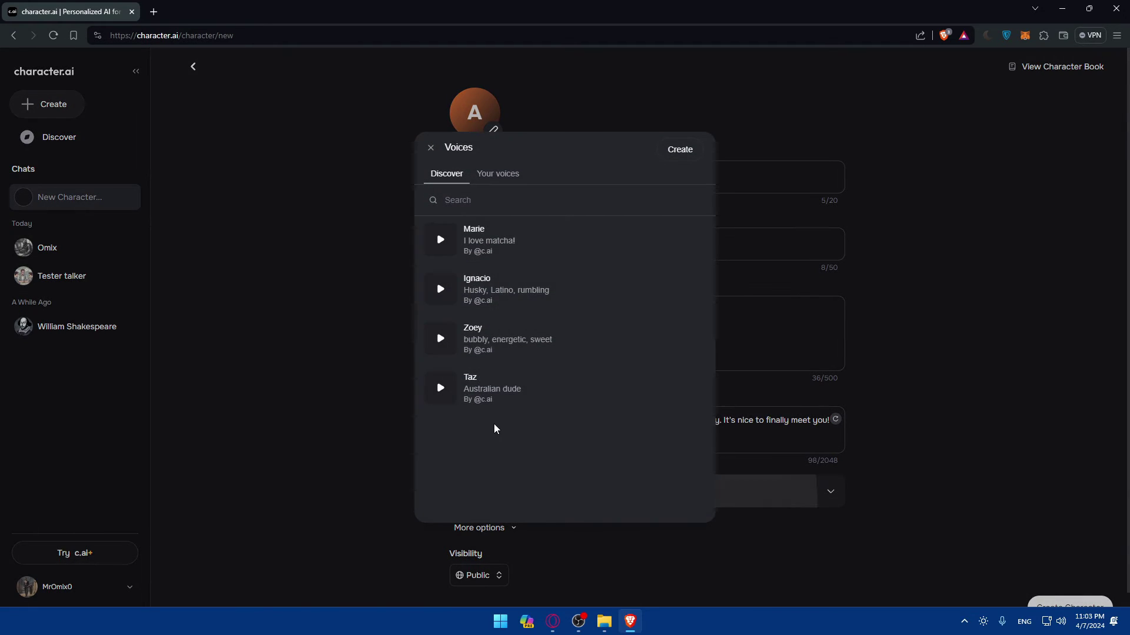
click(500, 174)
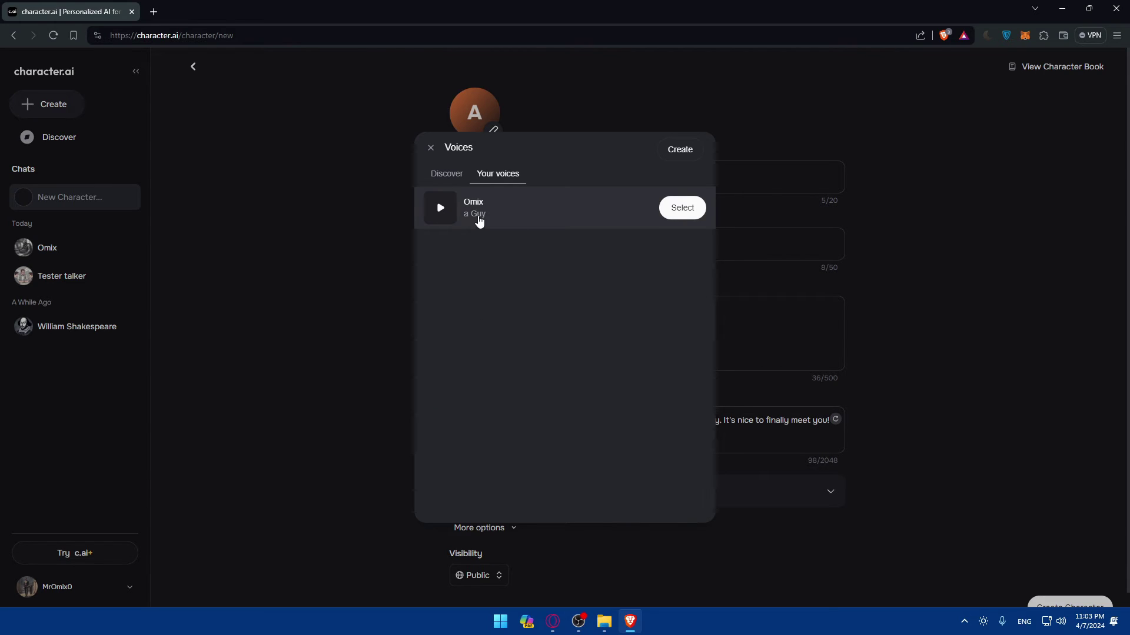
click(677, 209)
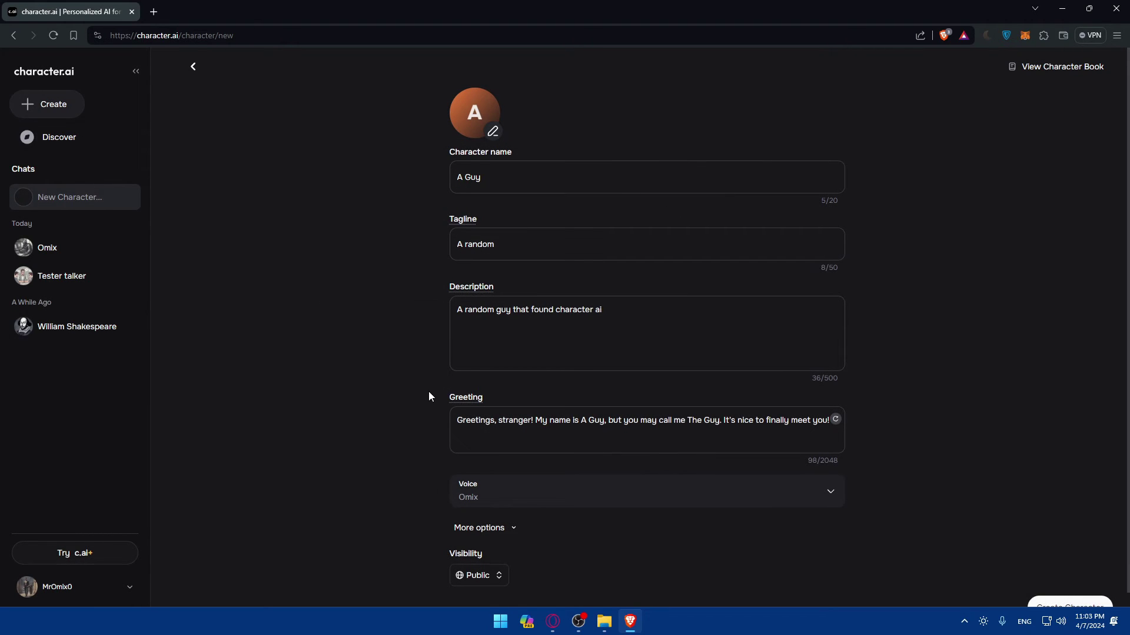
Expand More options to reveal the character definition section
scroll(459, 447, down, 1)
click(483, 514)
scroll(498, 412, down, 3)
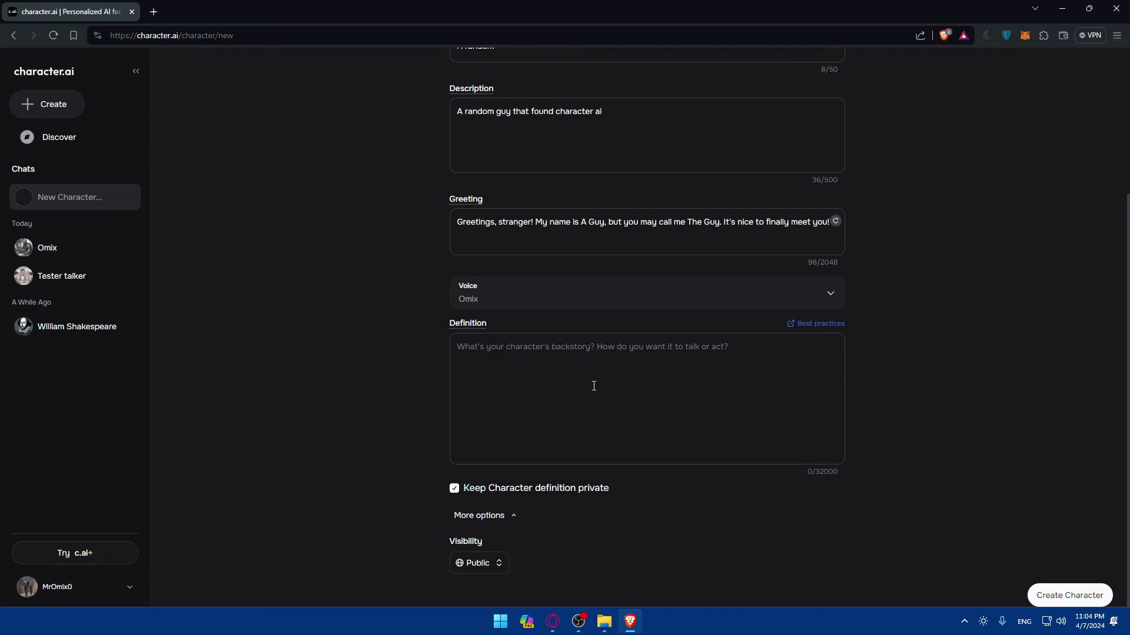
Enter the character definition 'A random guy answering anything!'
click(665, 344)
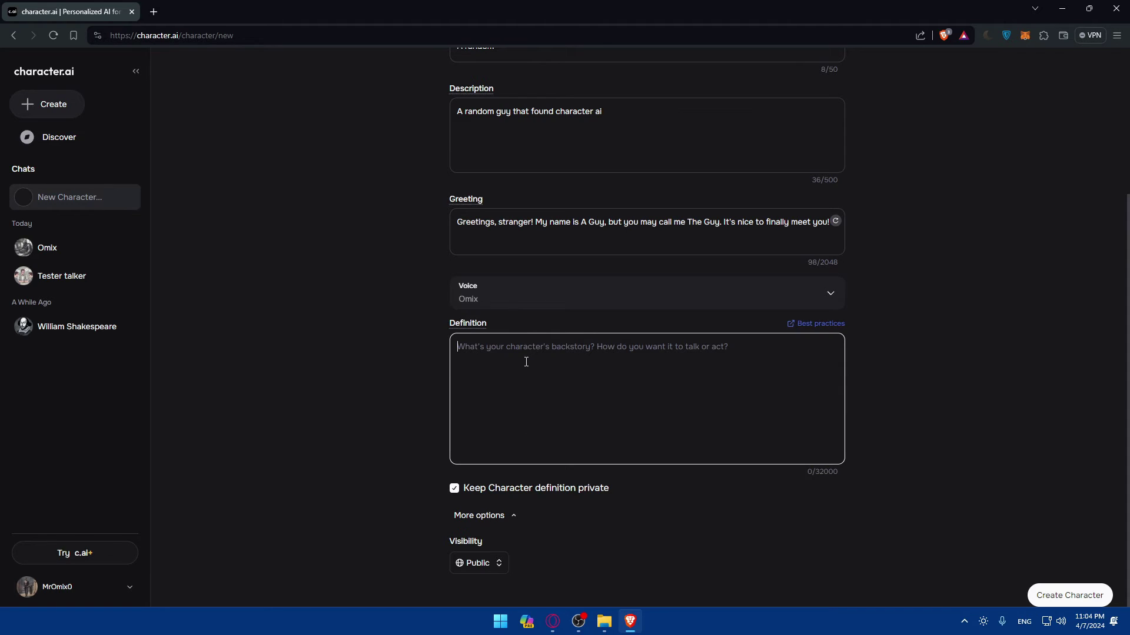
text(A randome)
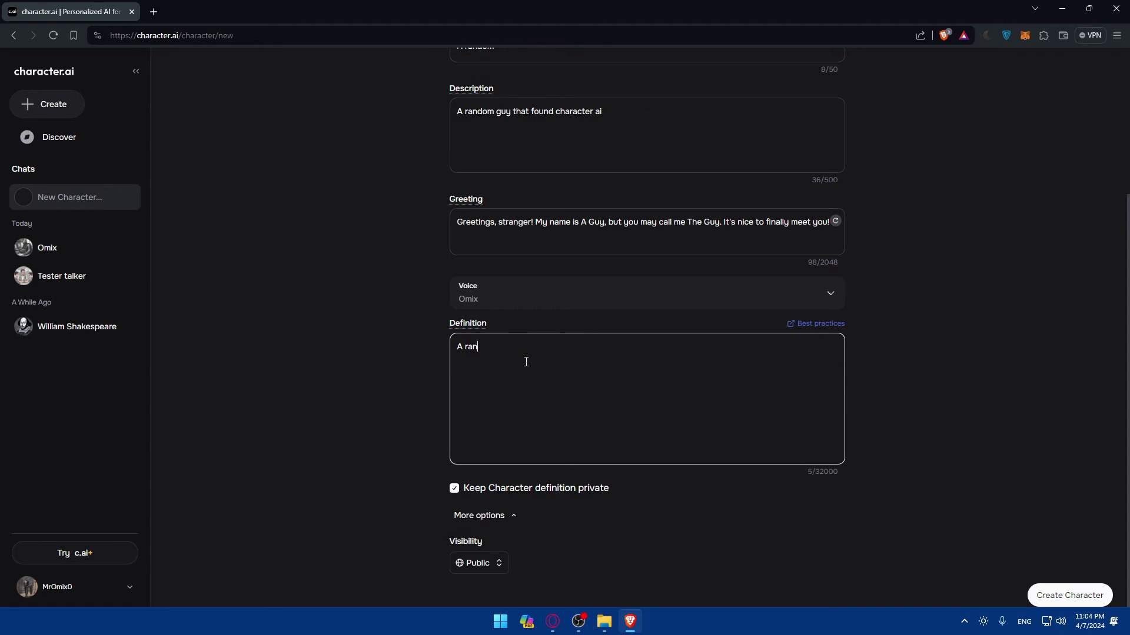
key(BackSpace)
text(guy )
text(asnser)
key(BackSpace)
key(BackSpace)
text(nswering anything)
Keep the definition private, collapse More options, and bring up the Visibility choices
click(505, 489)
click(482, 492)
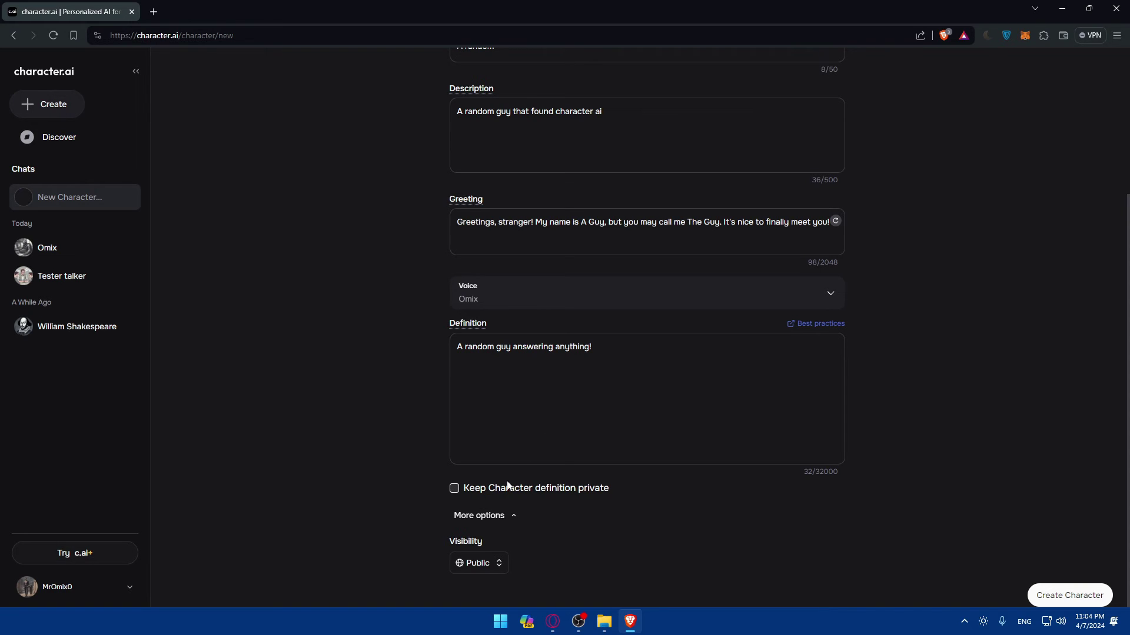
click(488, 521)
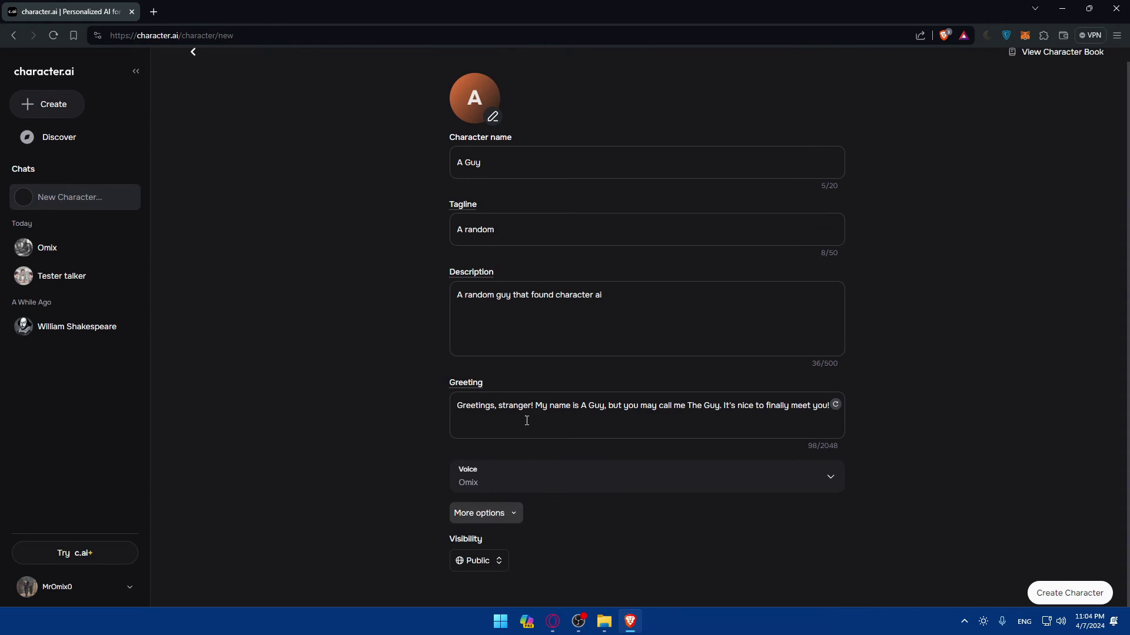
click(476, 521)
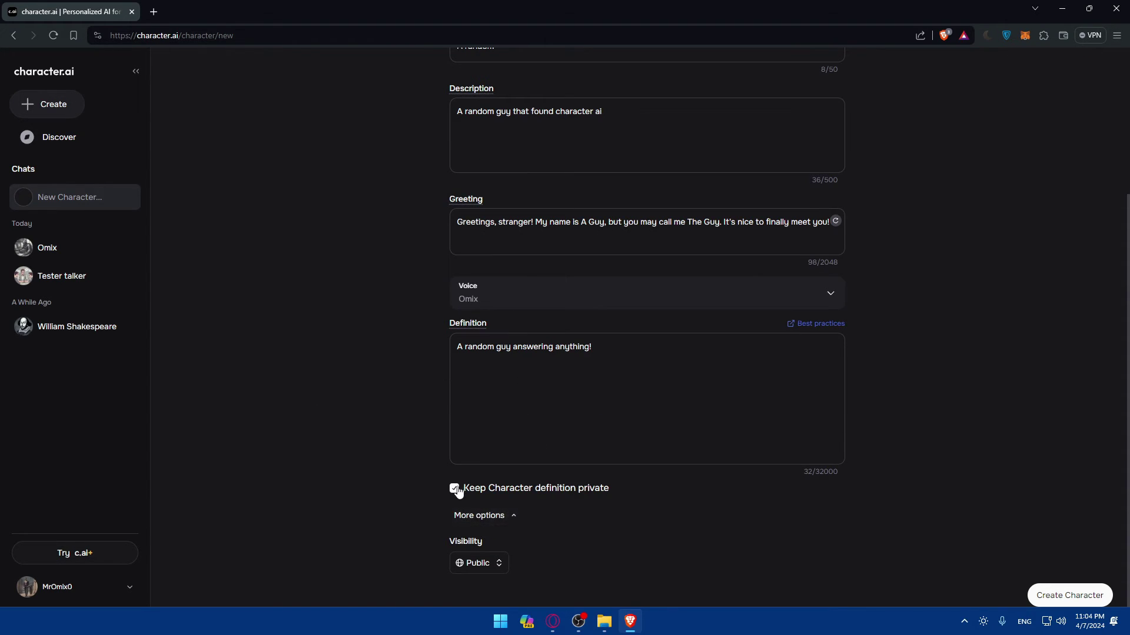
click(483, 520)
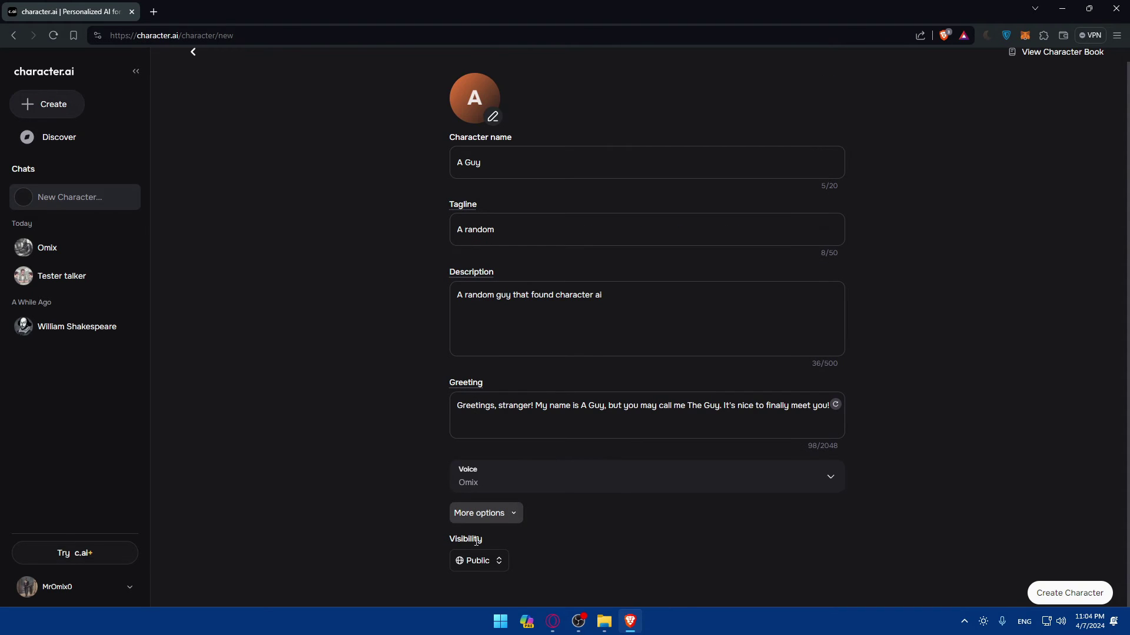
click(474, 563)
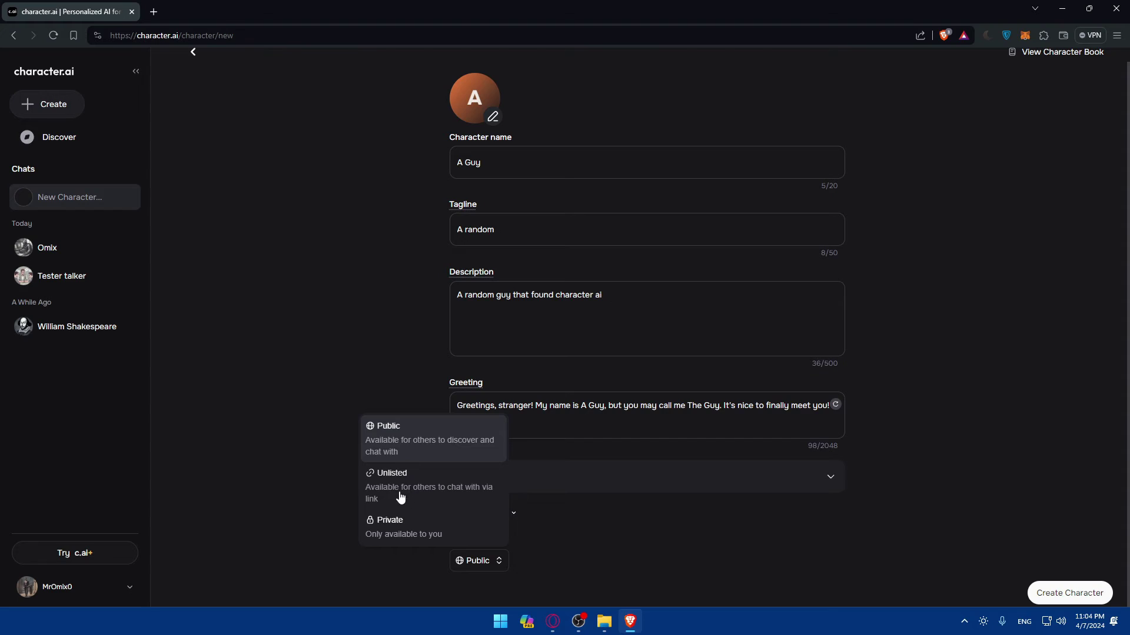
Keep visibility Public, set a generated 'A guy' street portrait as avatar, and create the character
click(285, 453)
click(493, 117)
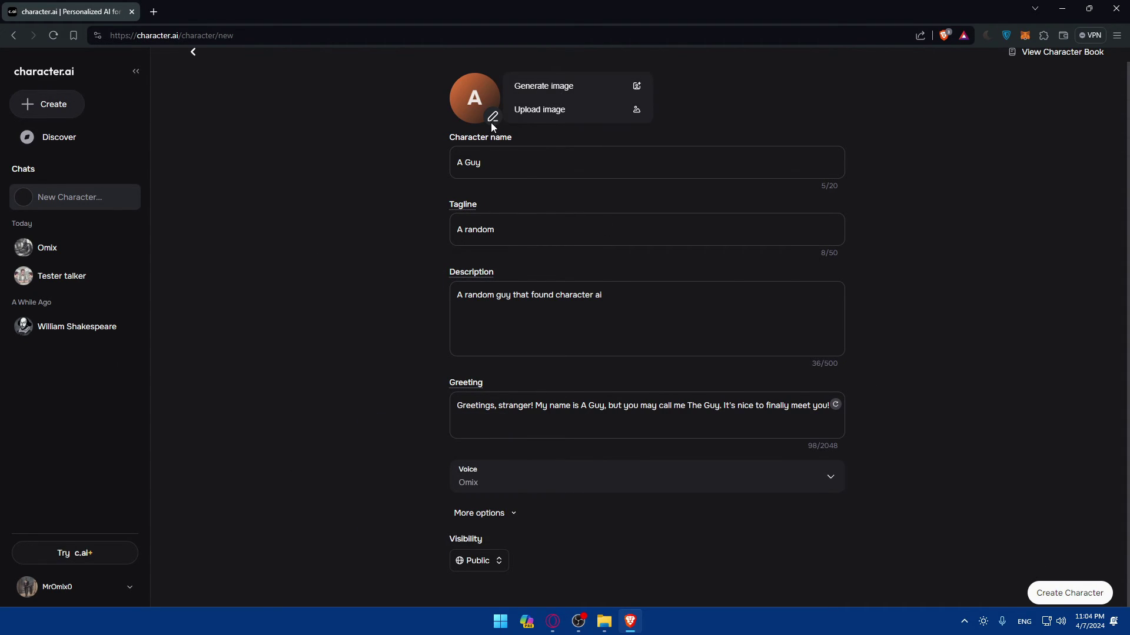
click(545, 88)
click(486, 329)
text(A guy)
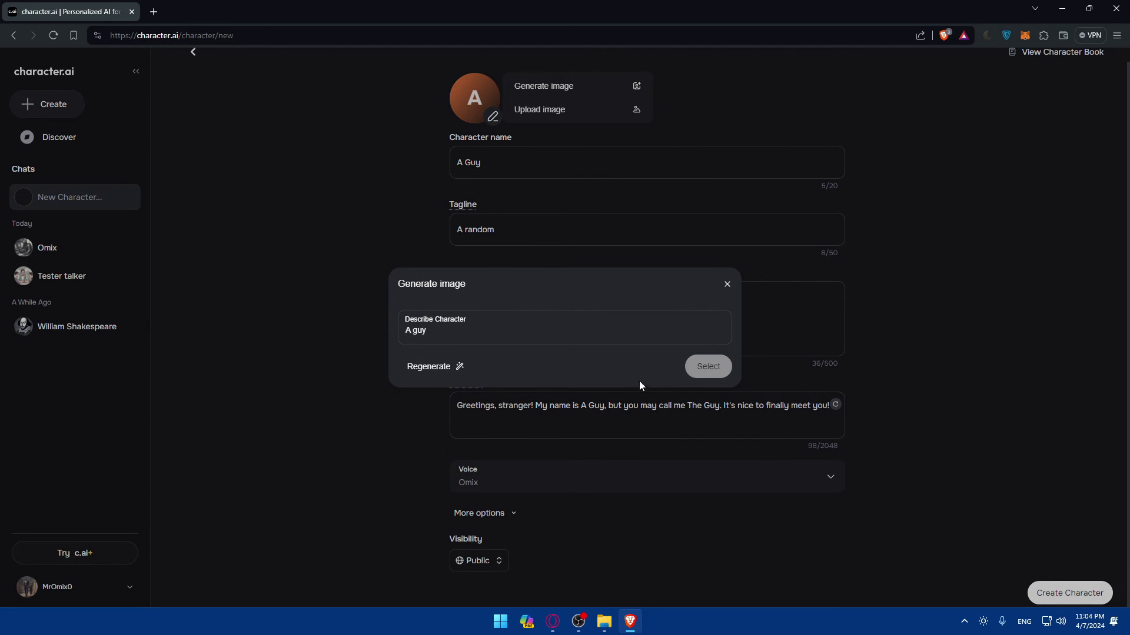
click(435, 367)
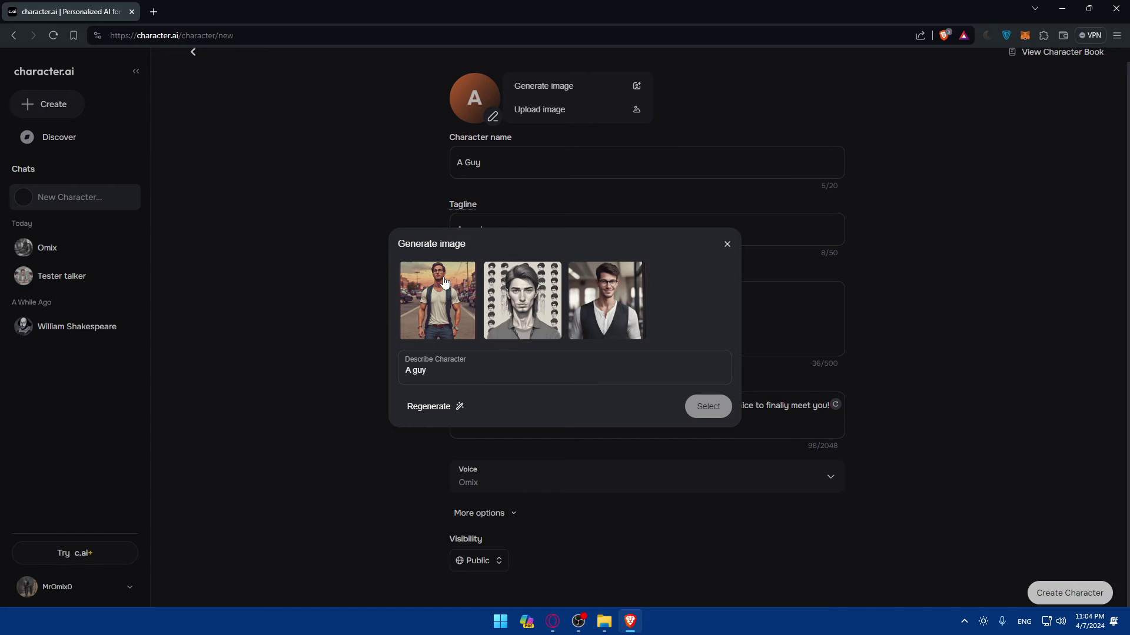
click(606, 300)
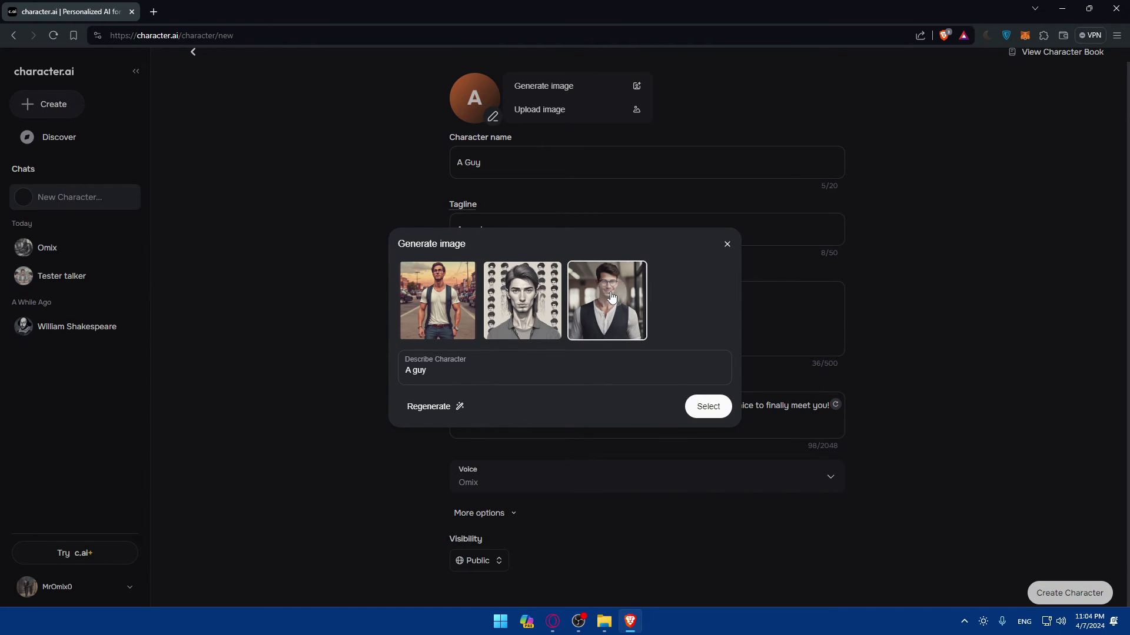
click(437, 300)
click(695, 411)
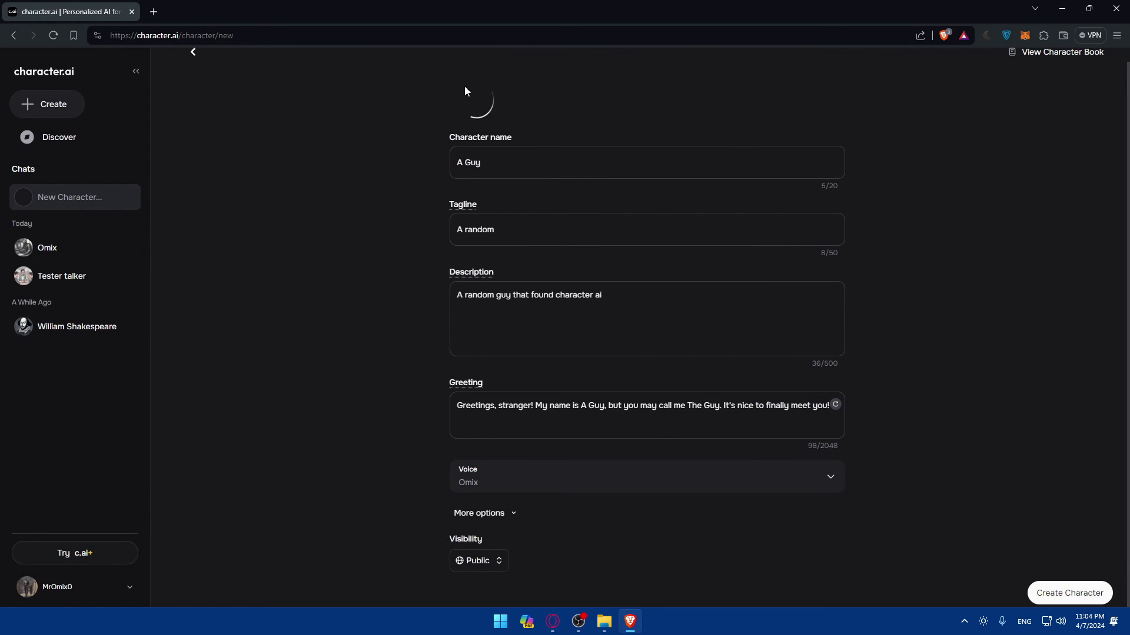
click(1063, 596)
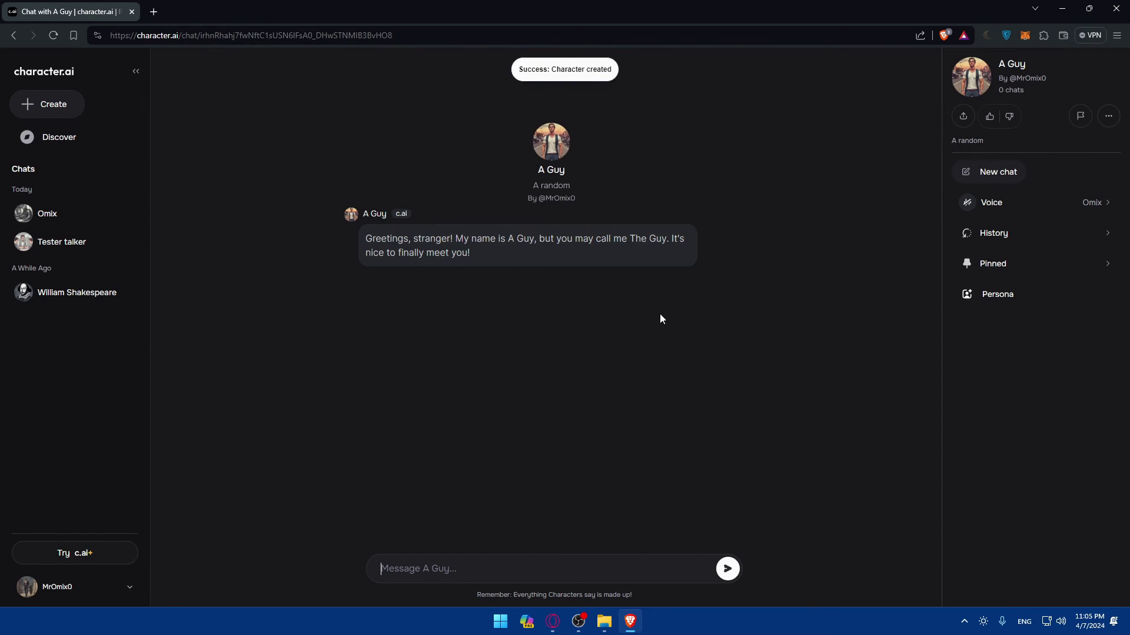
Send 'hello' to A Guy beneath its greeting
mouse_move(519, 242)
click(751, 238)
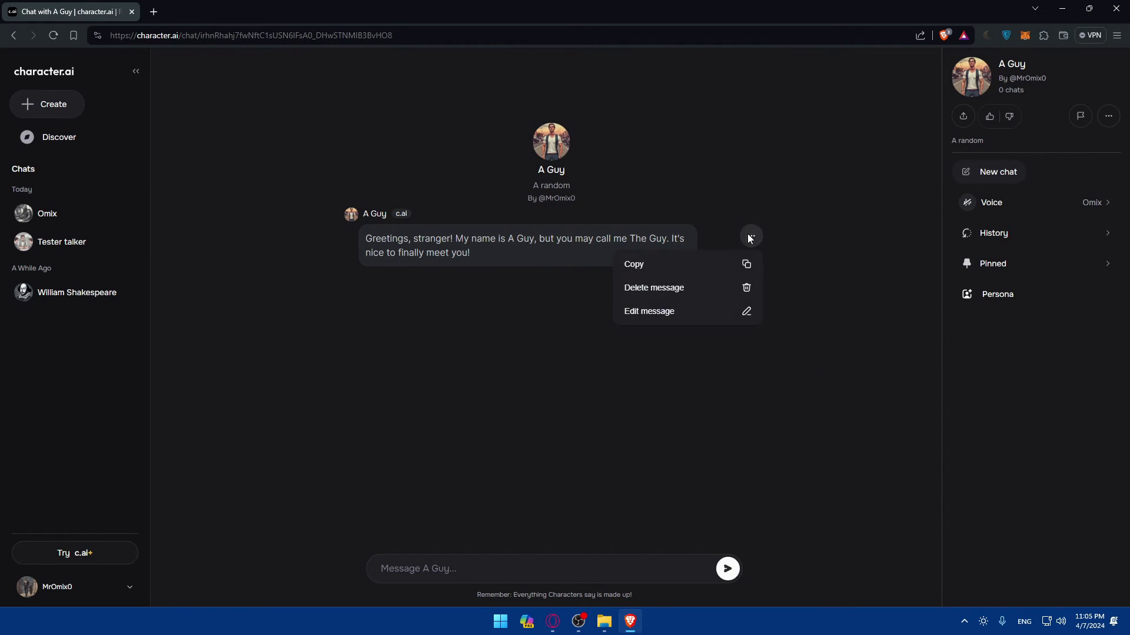
click(554, 244)
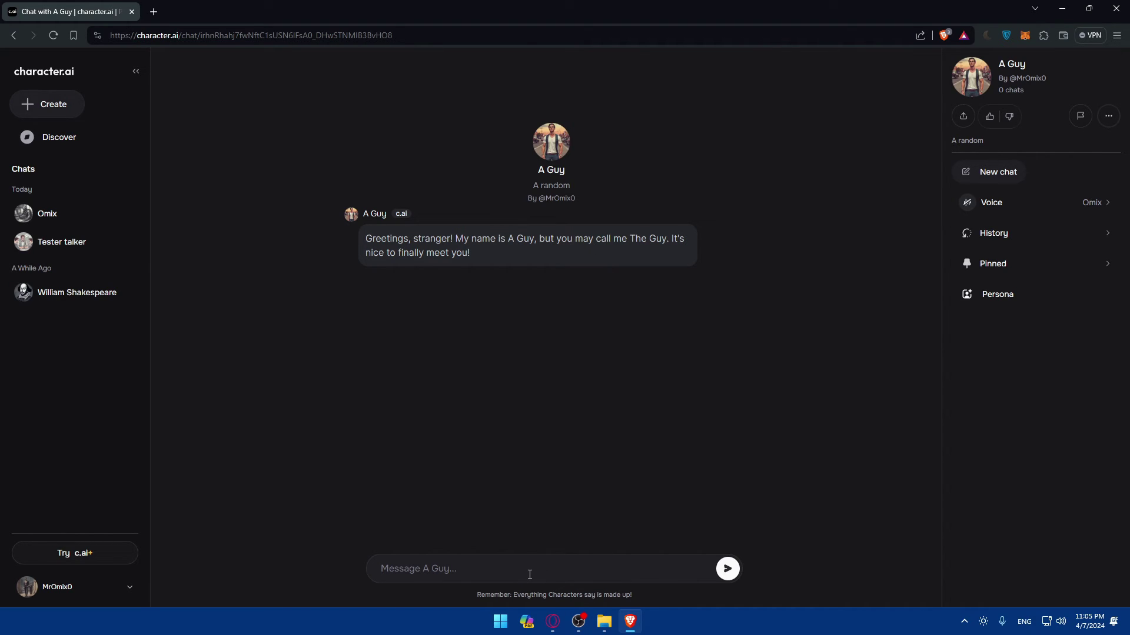
text(hello)
key(Return)
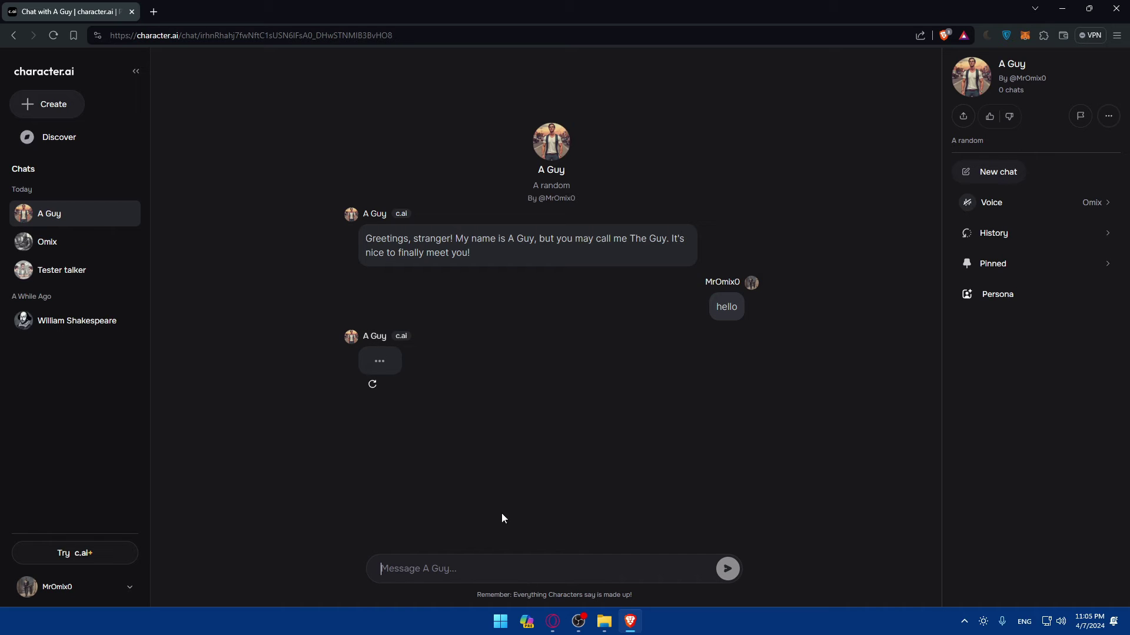
Check that A Guy's voice is still Omix under Your voices, glance at its edit page, and return to the chat
click(1006, 203)
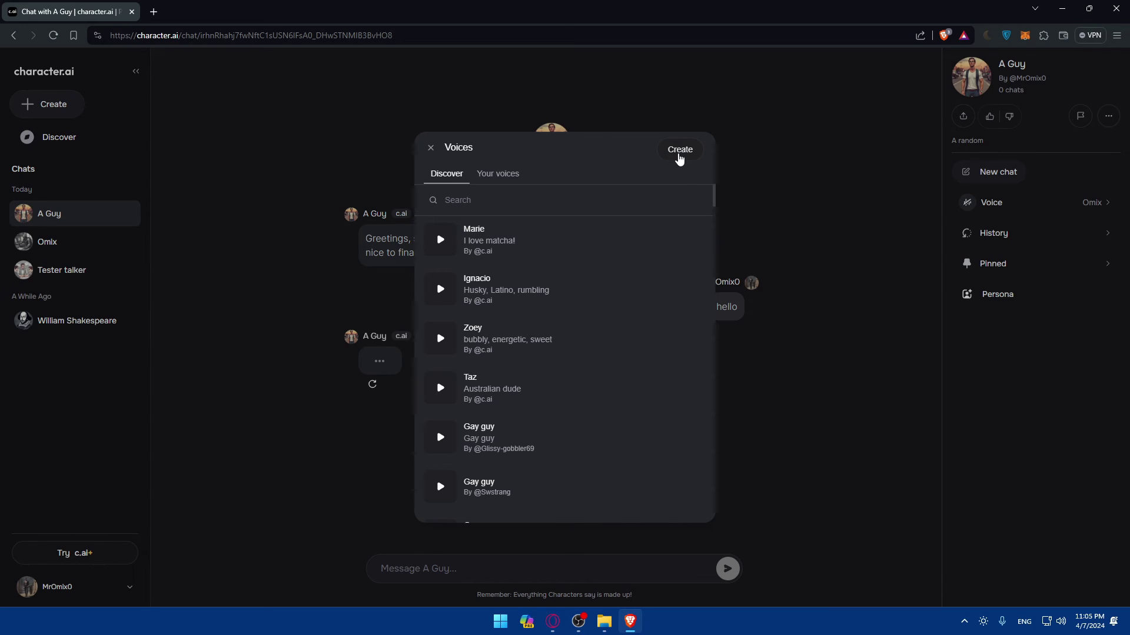
click(498, 174)
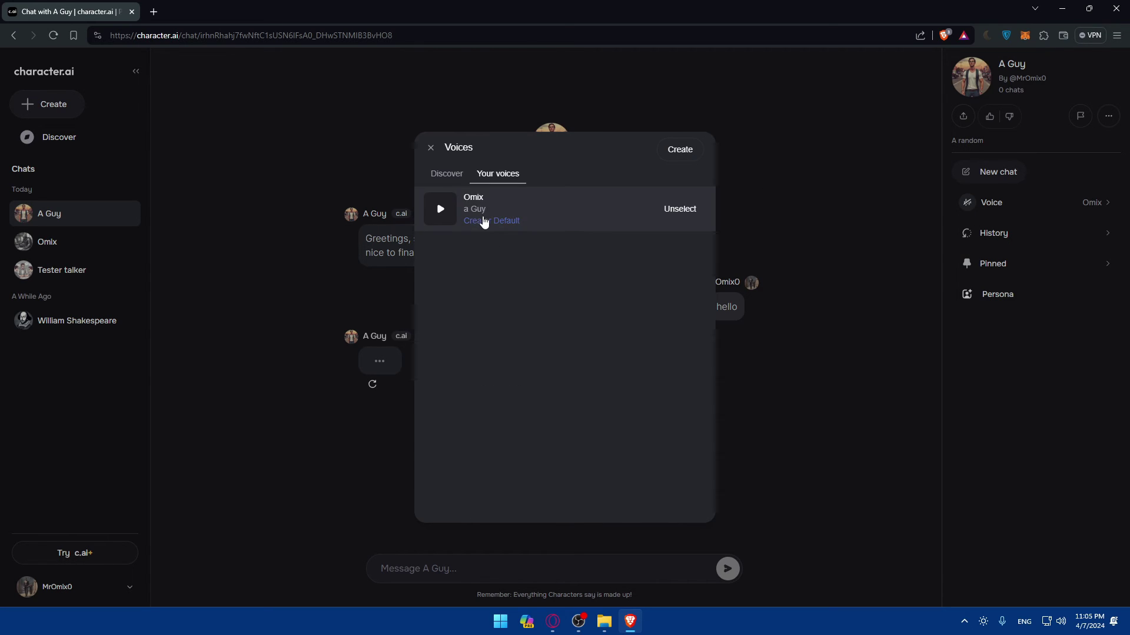
key(Escape)
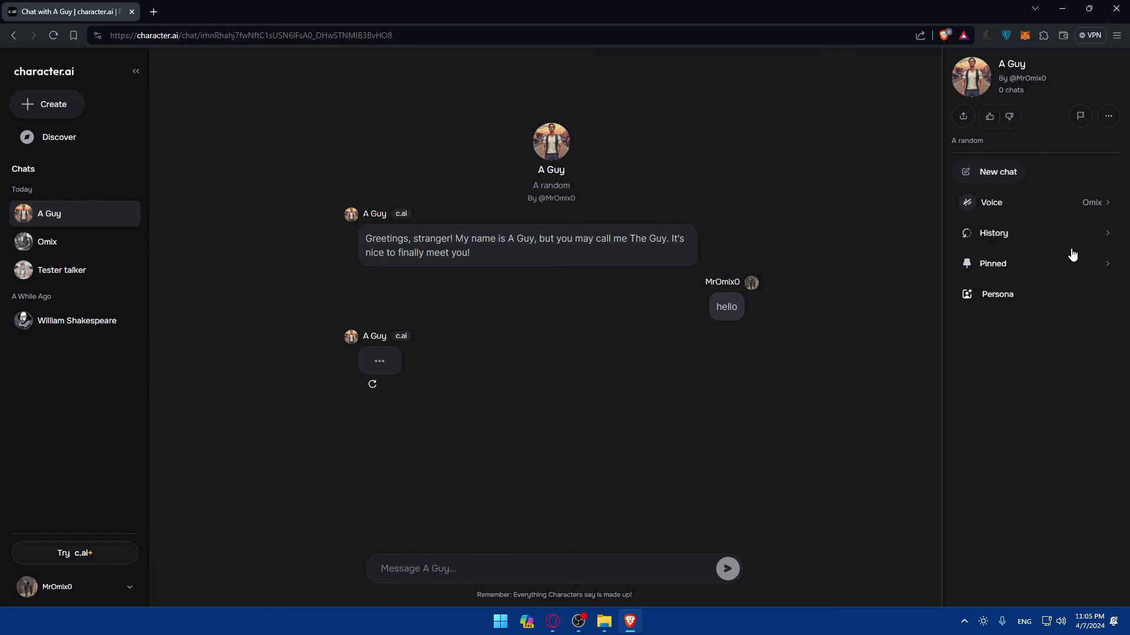
click(1109, 116)
click(1067, 151)
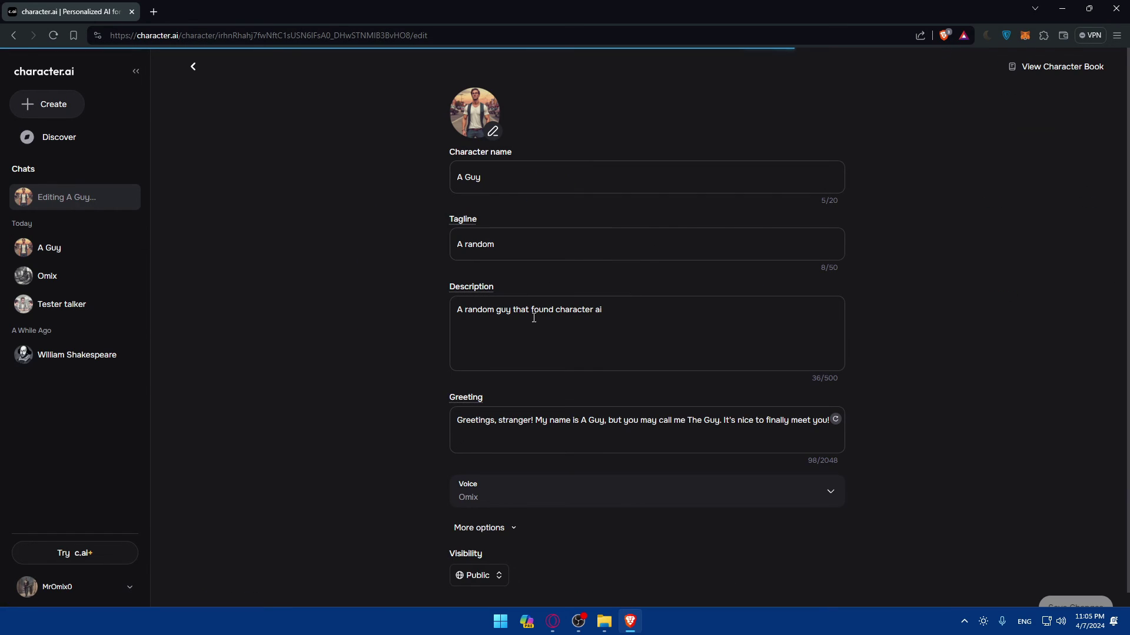
key(alt+Left)
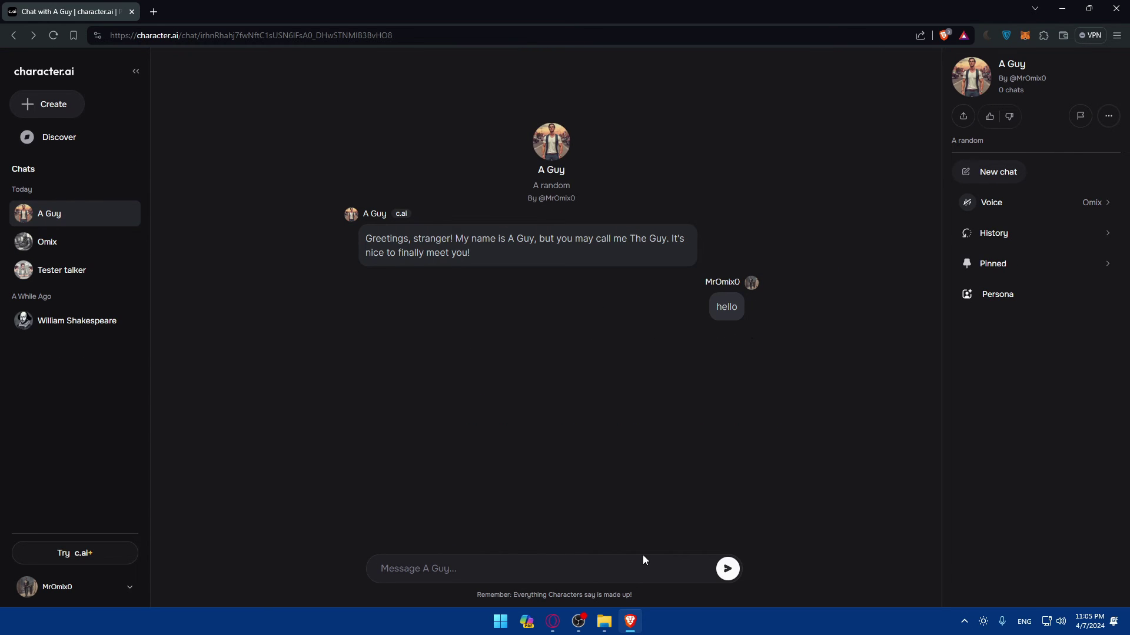
Send a second 'hello' message to A Guy
click(752, 304)
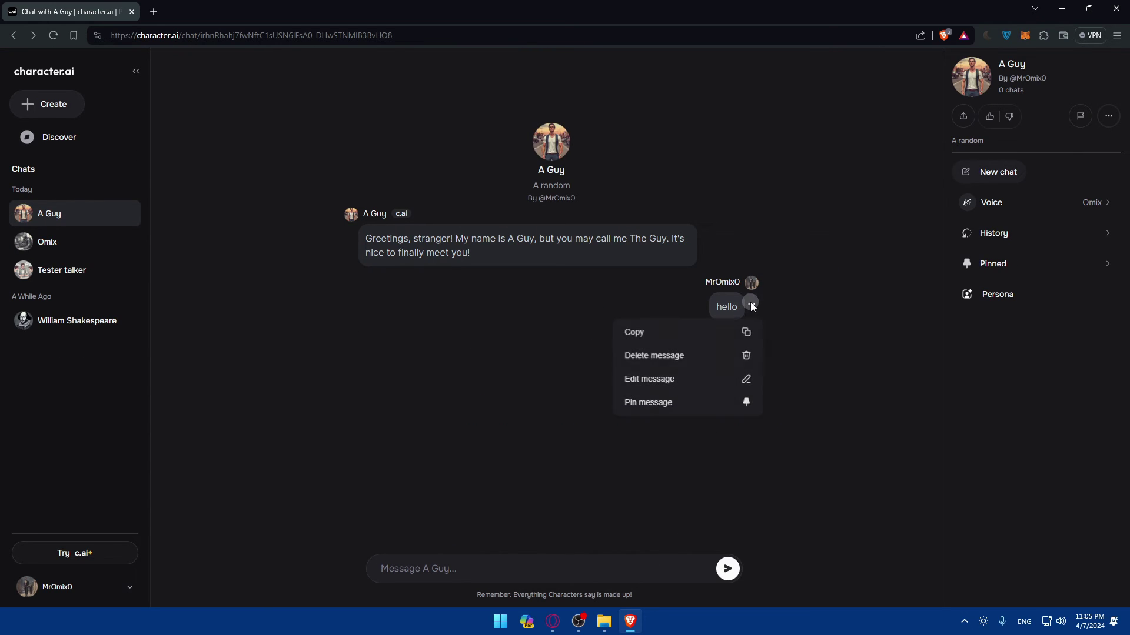
click(559, 322)
text(hello)
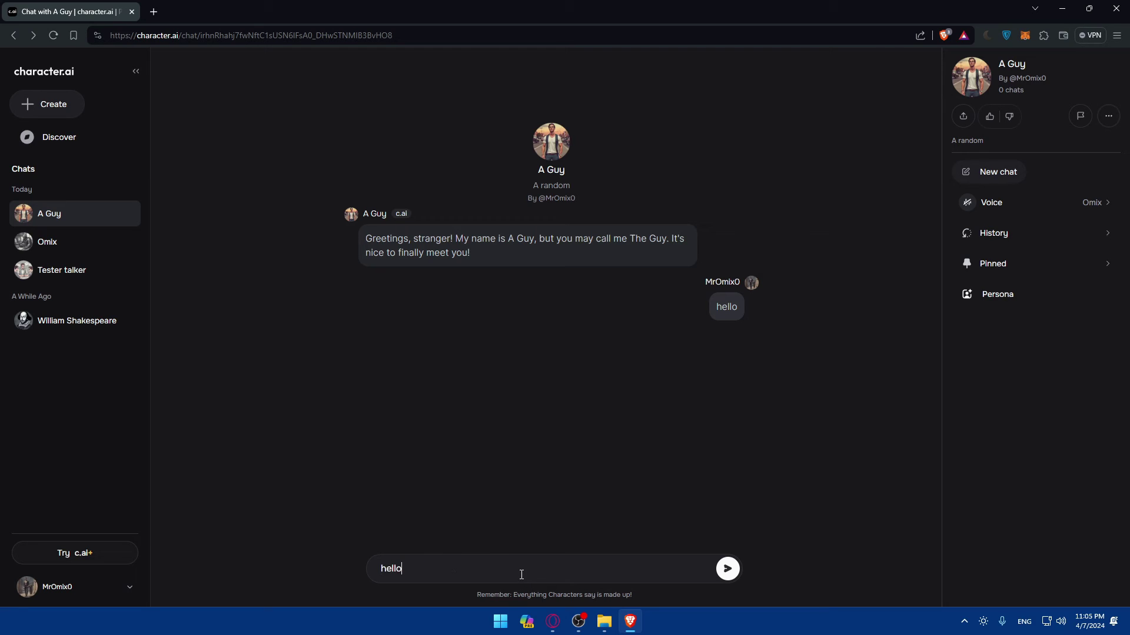
click(723, 562)
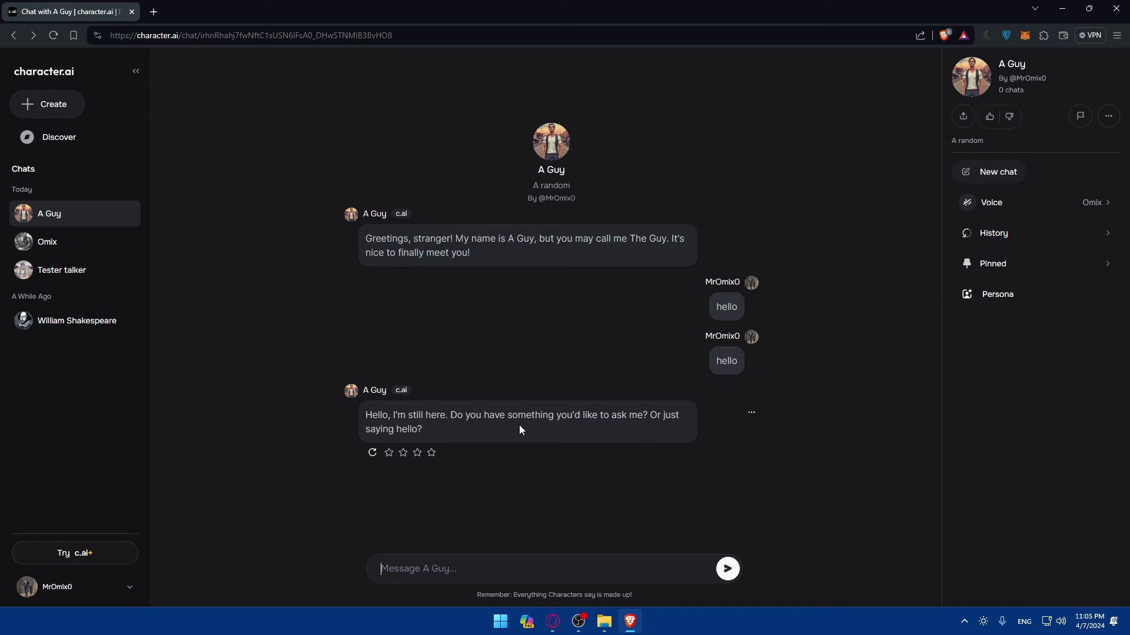
View alternative reply 2/30, then swipe back to keep A Guy's first reply
drag(598, 422, 467, 422)
click(722, 422)
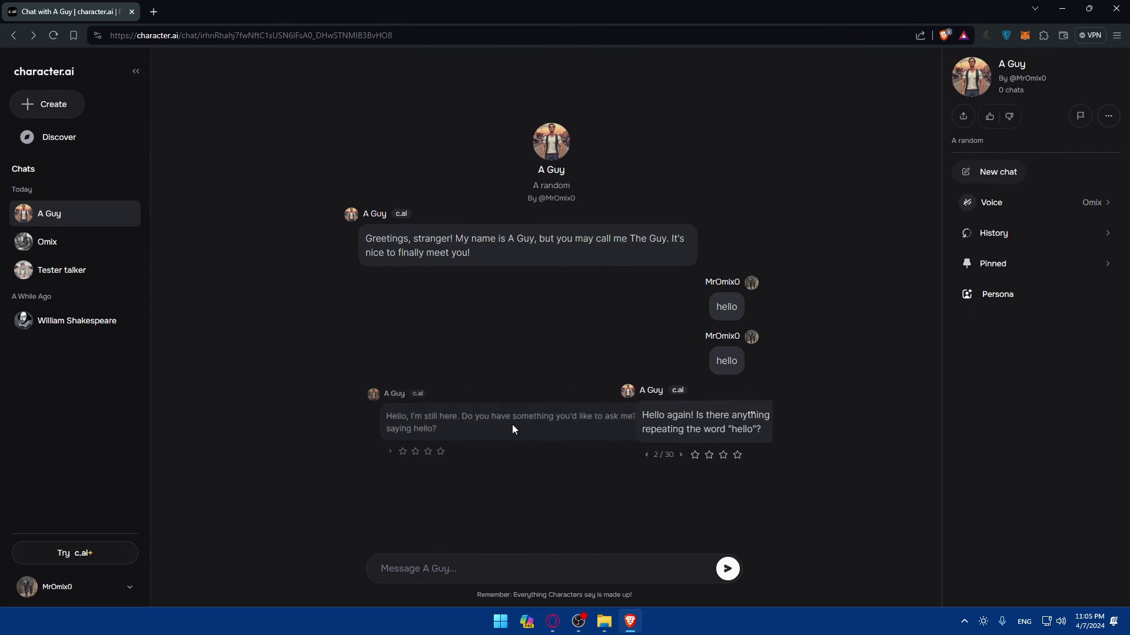
drag(510, 425, 594, 423)
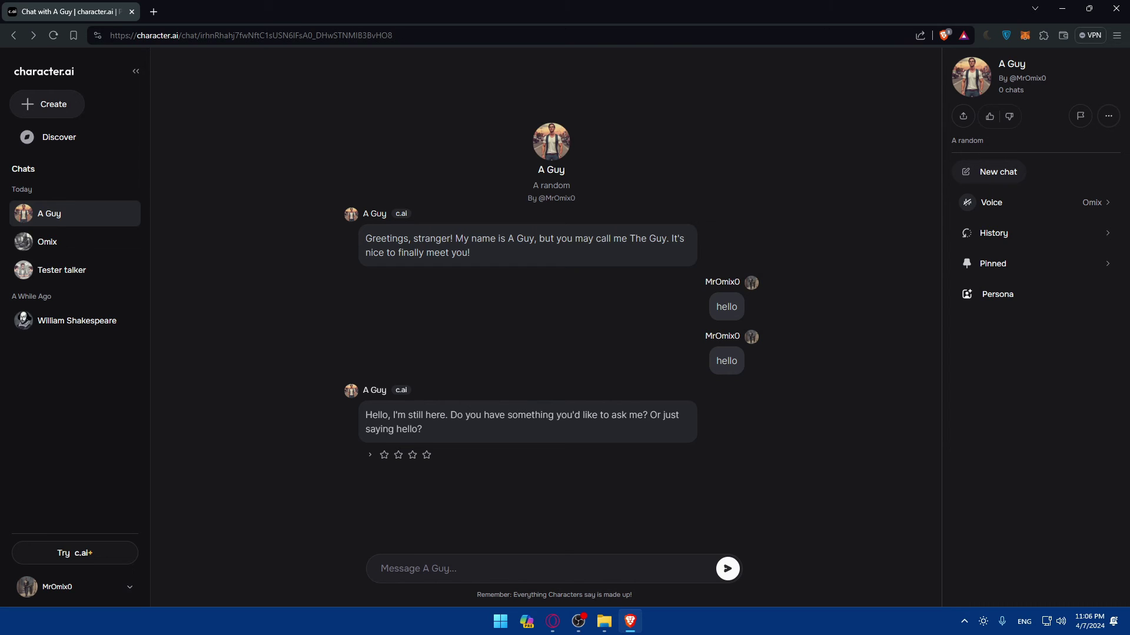
click(48, 104)
click(135, 555)
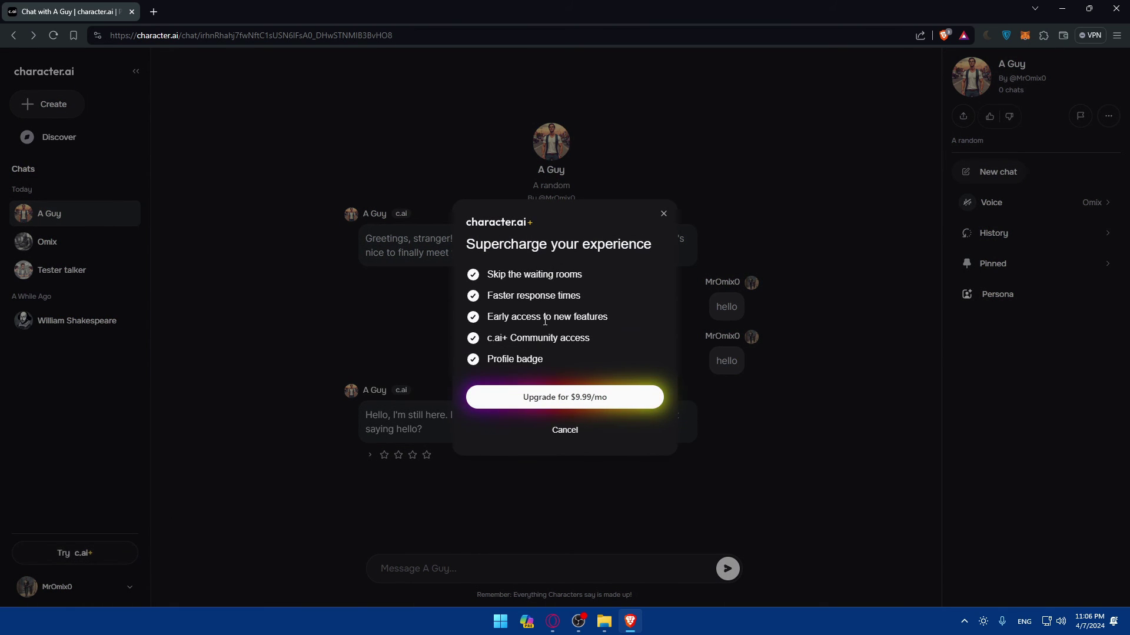
click(663, 215)
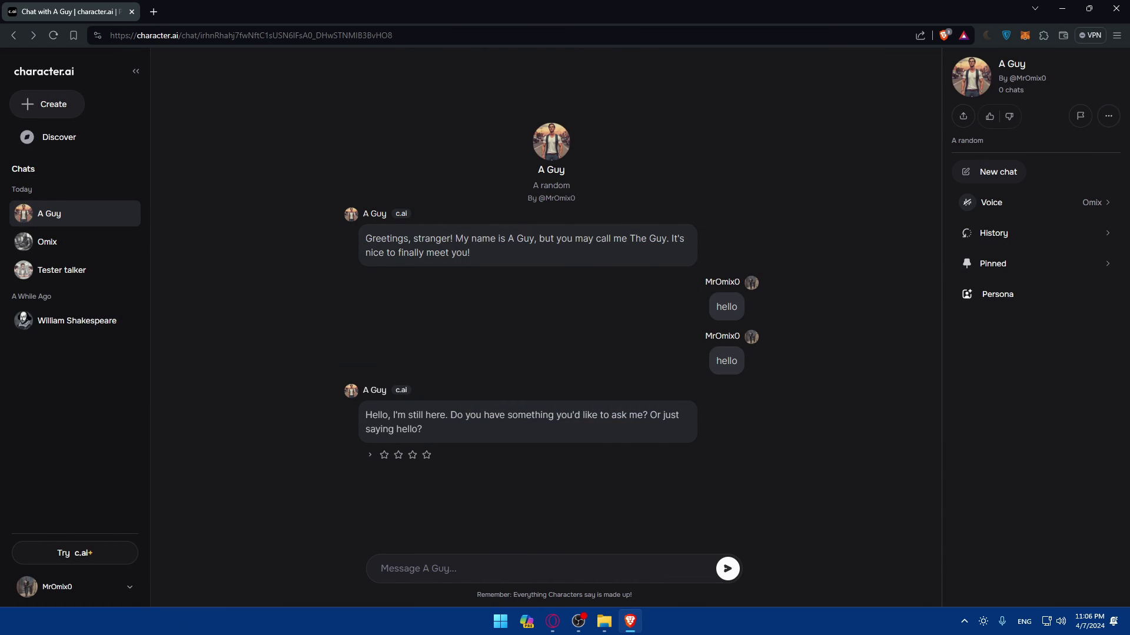